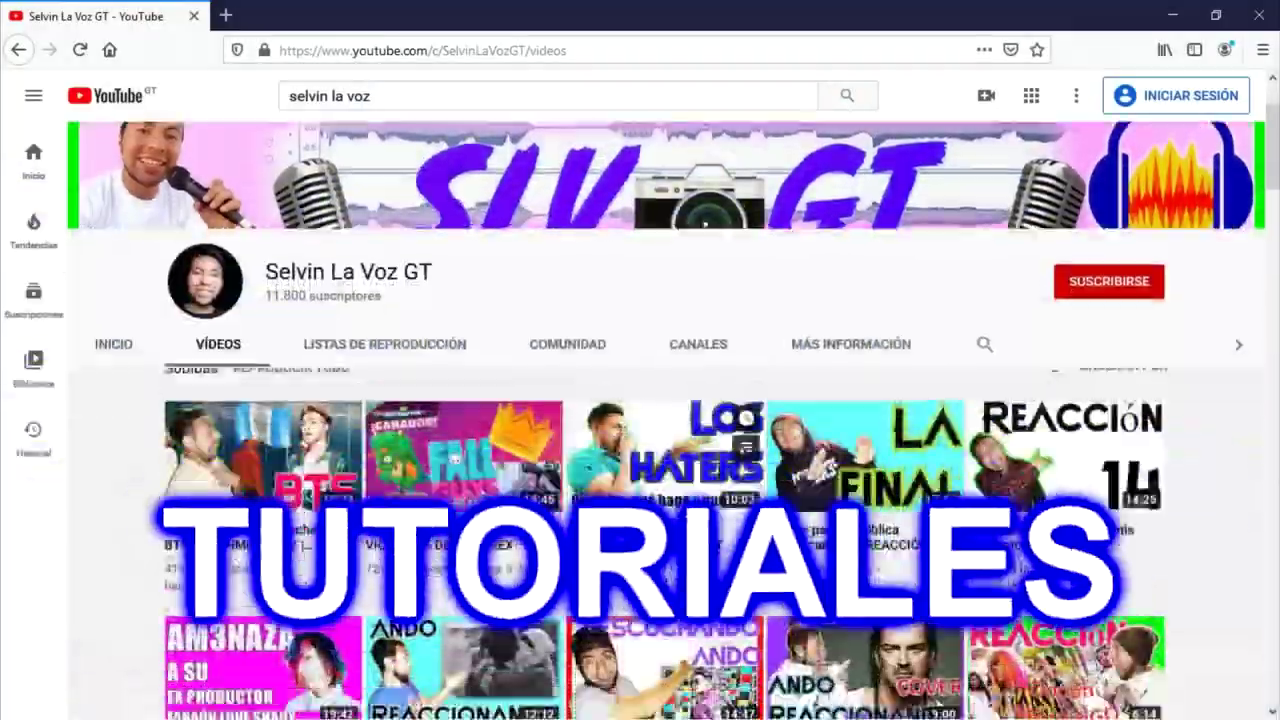
Step: Browse the uploaded videos on the Selvin La Voz GT YouTube channel
{"action": "scroll", "coordinate": [640, 450], "scroll_direction": "down", "scroll_amount": 5}
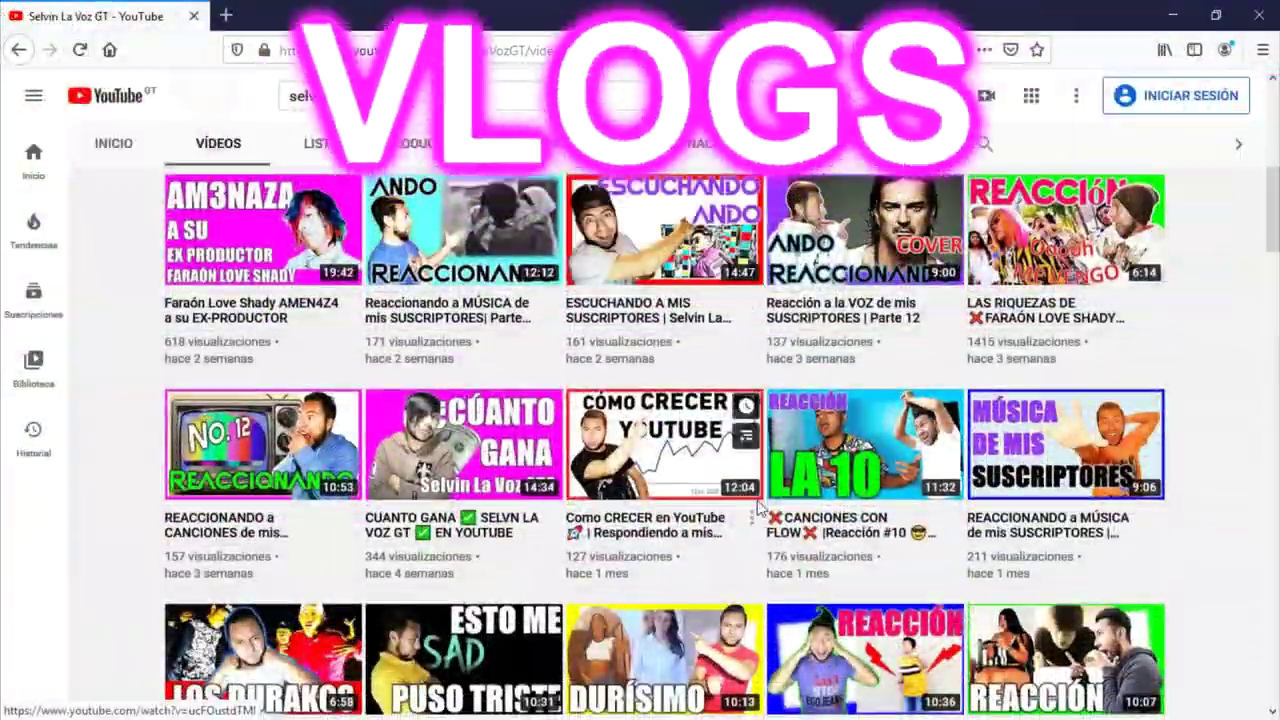
{"action": "scroll", "coordinate": [755, 510], "scroll_direction": "down", "scroll_amount": 6}
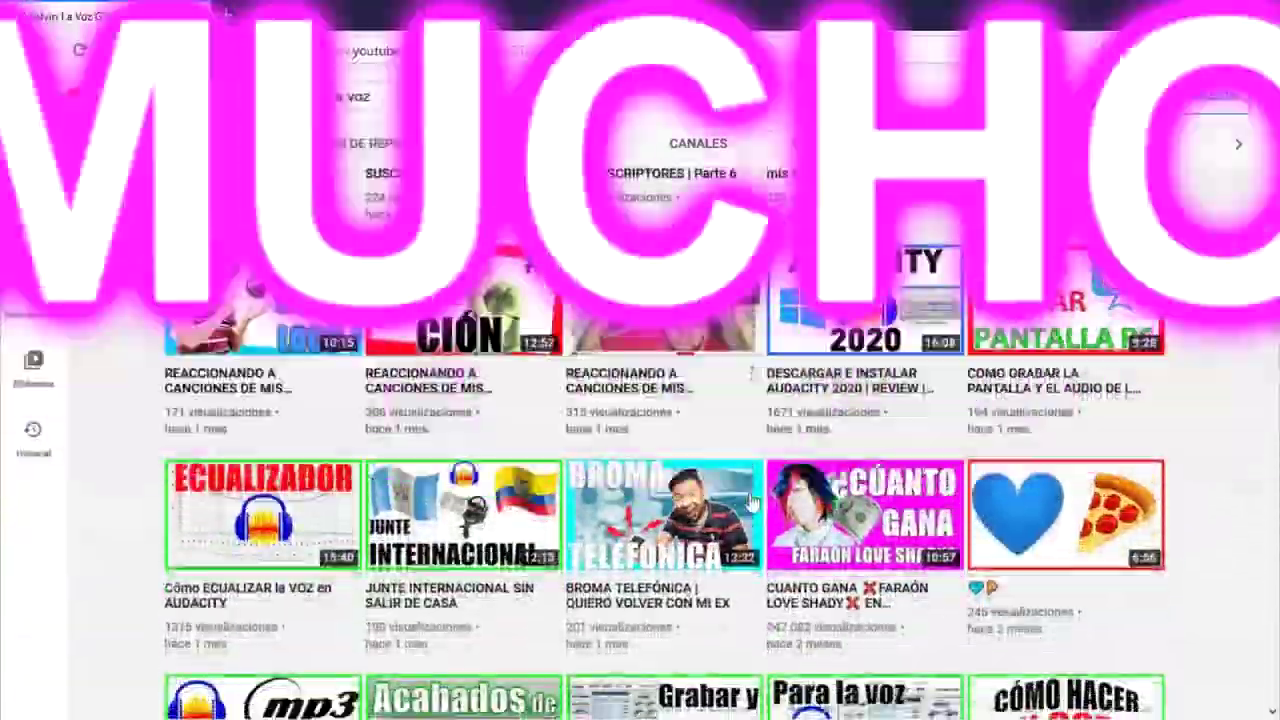
{"action": "scroll", "coordinate": [748, 490], "scroll_direction": "down", "scroll_amount": 10}
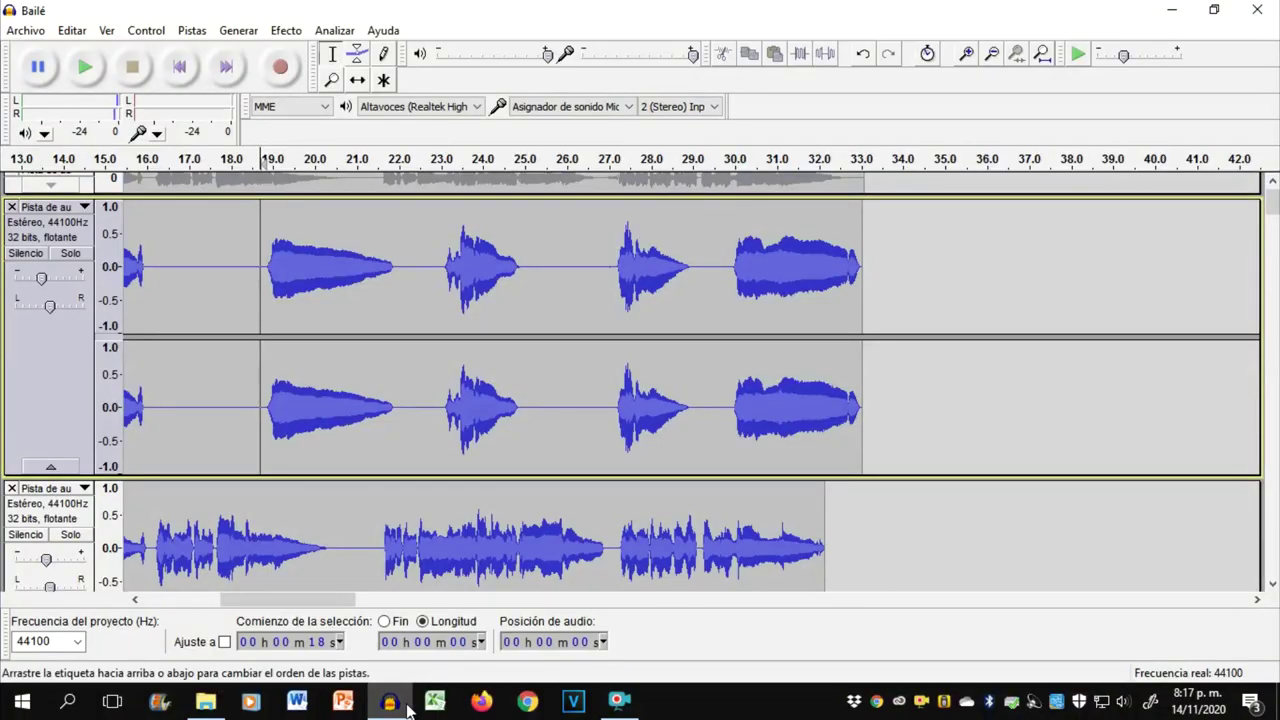
Step: Fit the whole Bailé project in the view and return the cursor to the start of the timeline
{"action": "double_click", "coordinate": [420, 425]}
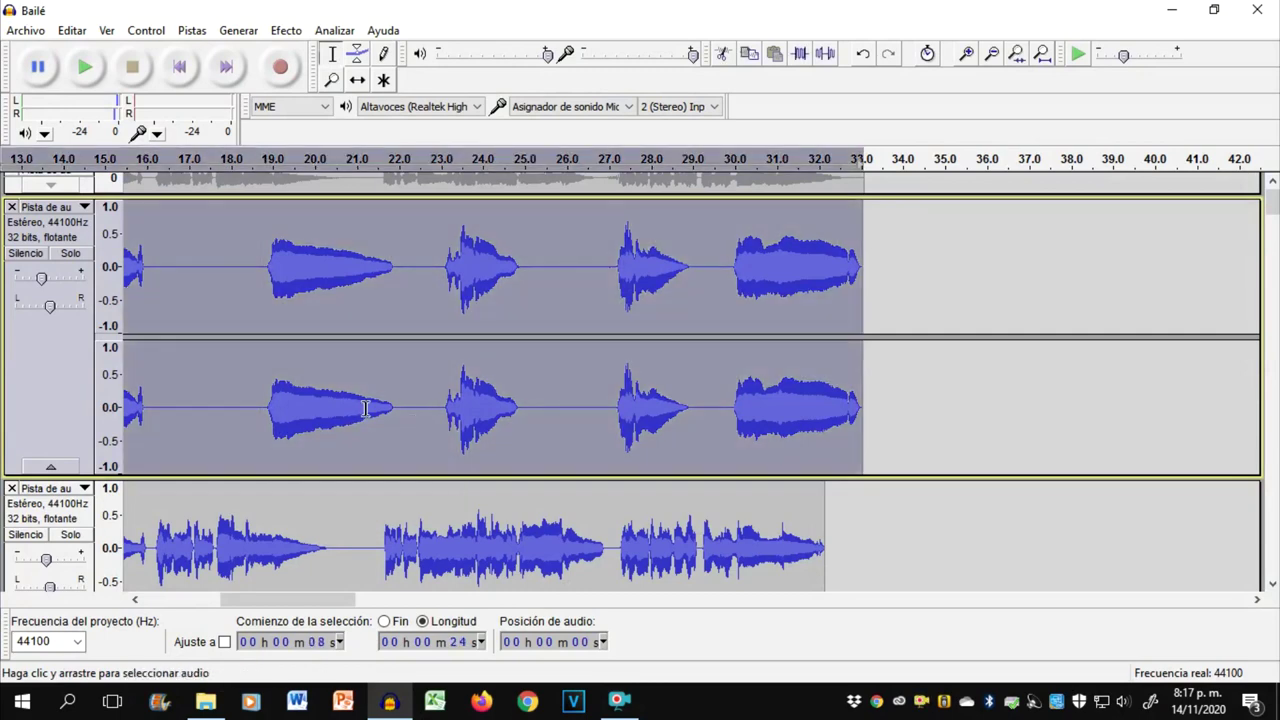
{"action": "key", "text": "ctrl+f"}
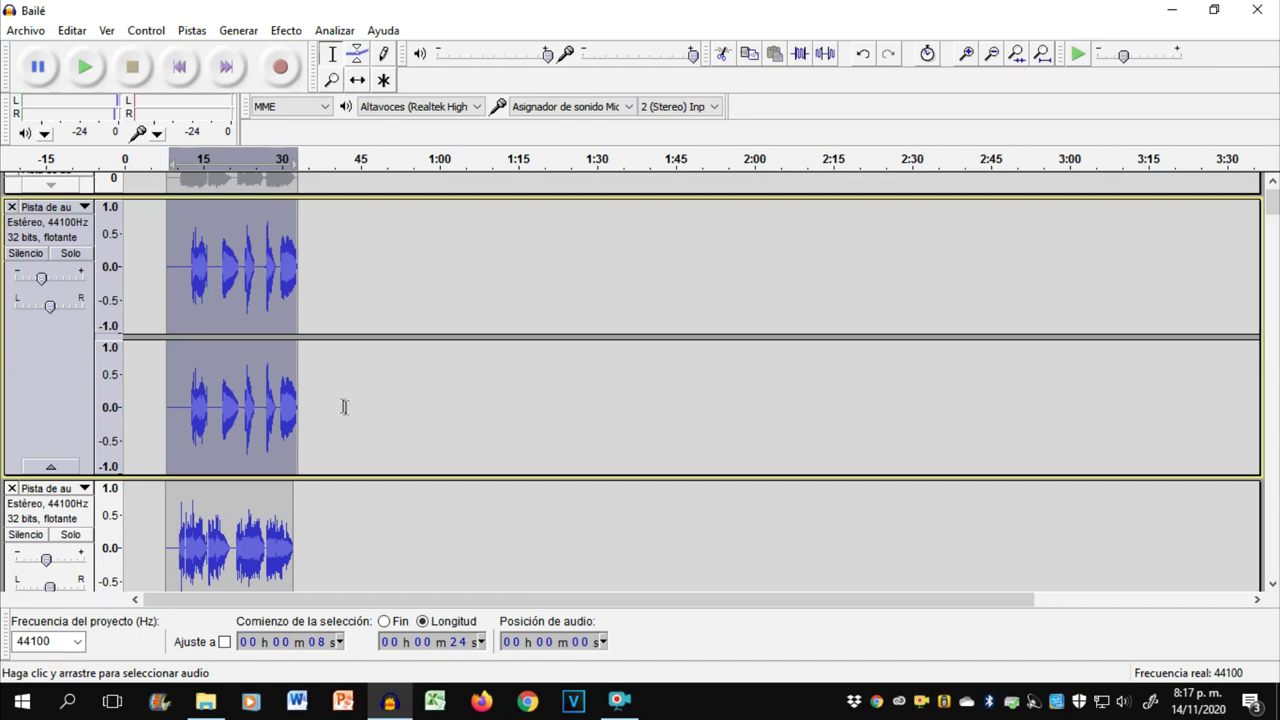
{"action": "left_click", "coordinate": [217, 288]}
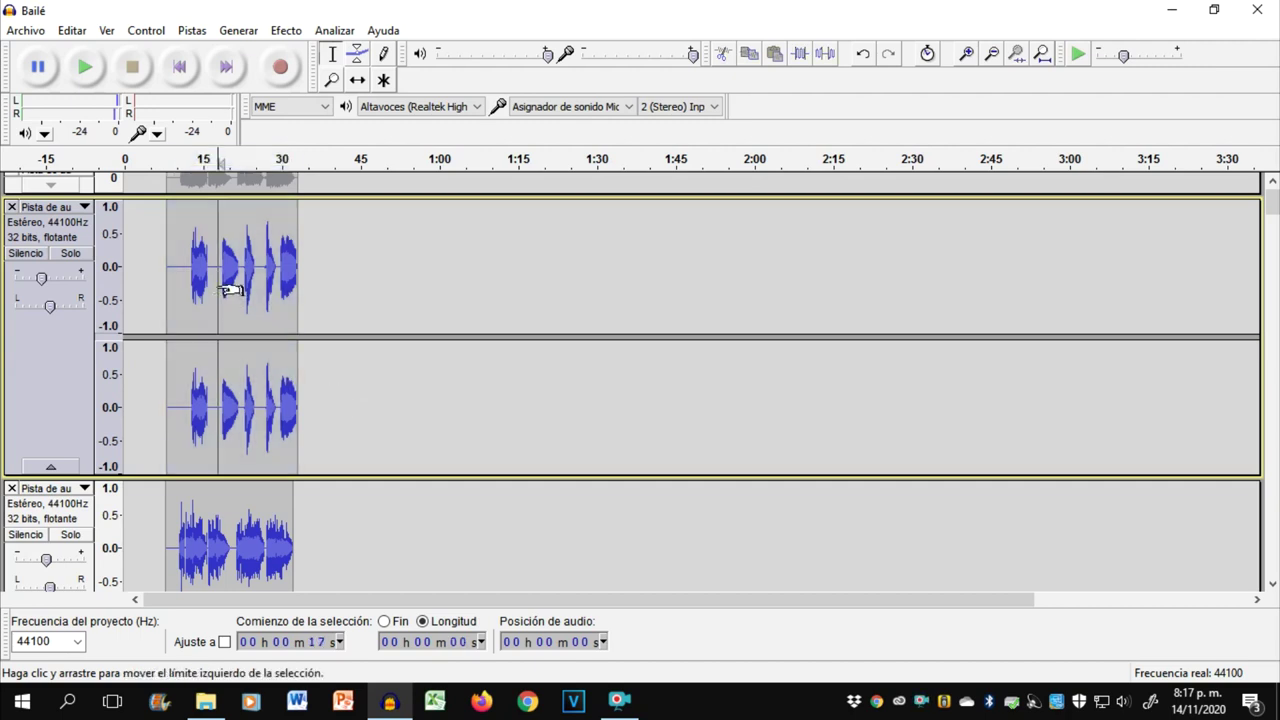
{"action": "left_click", "coordinate": [179, 66]}
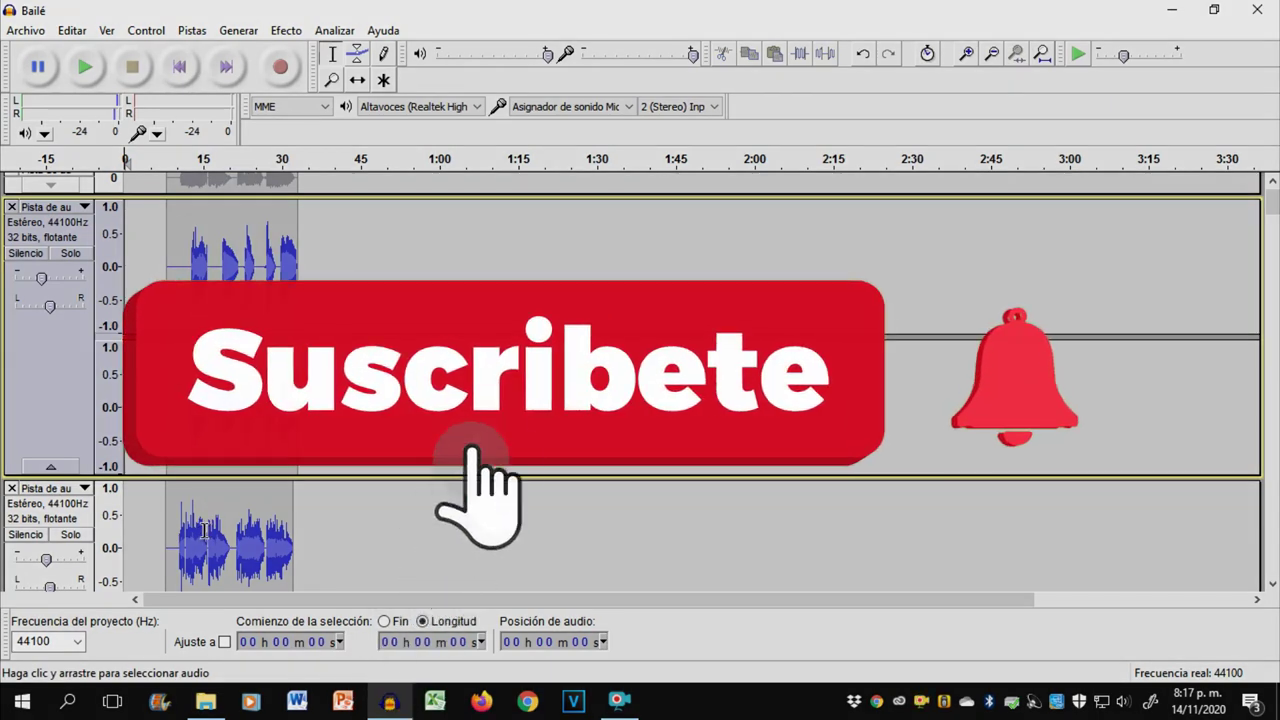
Step: Select about 7 seconds of the continuous voice track starting at 15 s and play that passage
{"action": "left_click", "coordinate": [211, 532]}
{"action": "scroll", "coordinate": [209, 551], "scroll_direction": "down", "scroll_amount": 3}
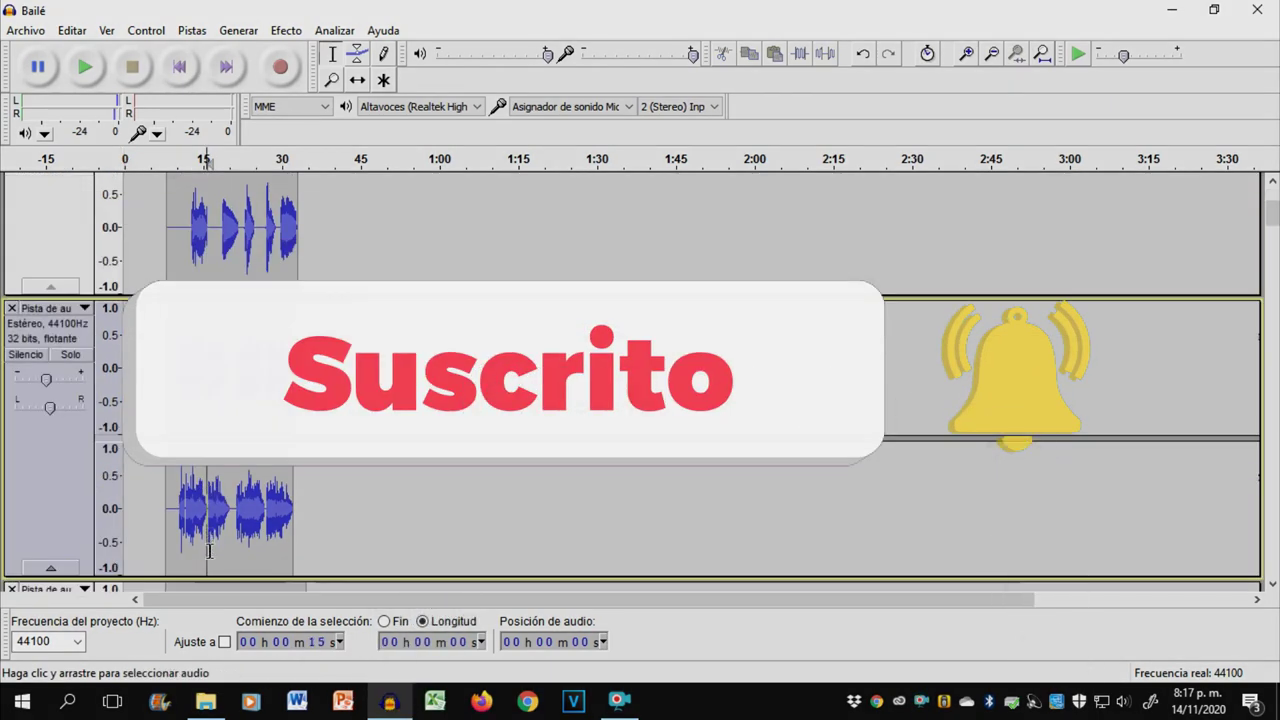
{"action": "left_click_drag", "start_coordinate": [207, 540], "coordinate": [244, 540]}
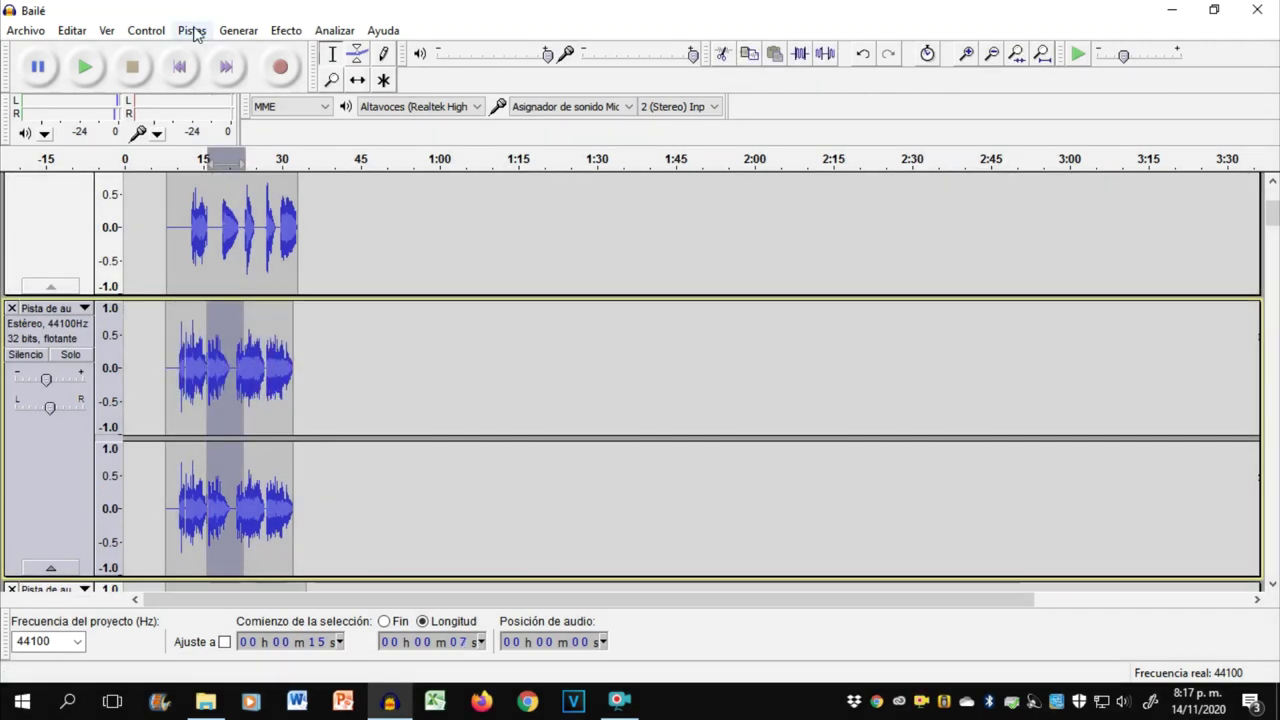
{"action": "left_click", "coordinate": [90, 67]}
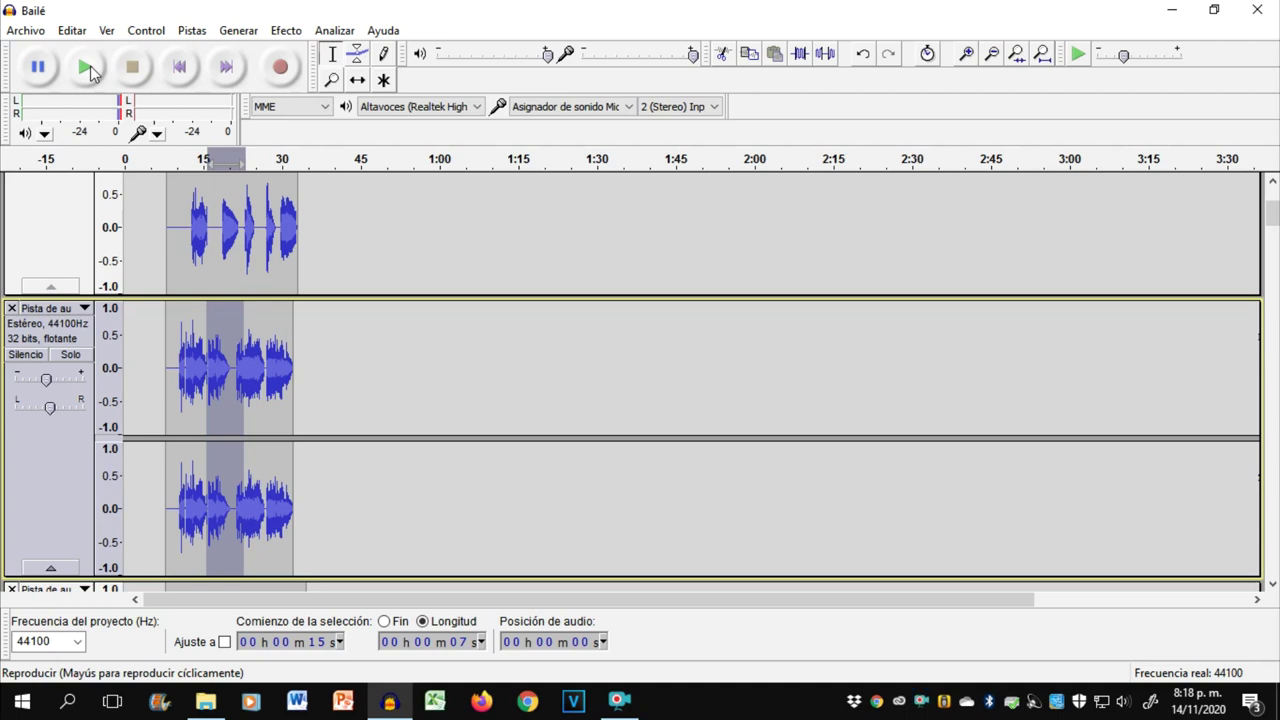
Step: Solo the continuous voice track and the similar voice track directly below it
{"action": "left_click", "coordinate": [78, 357]}
{"action": "scroll", "coordinate": [83, 365], "scroll_direction": "down", "scroll_amount": 3}
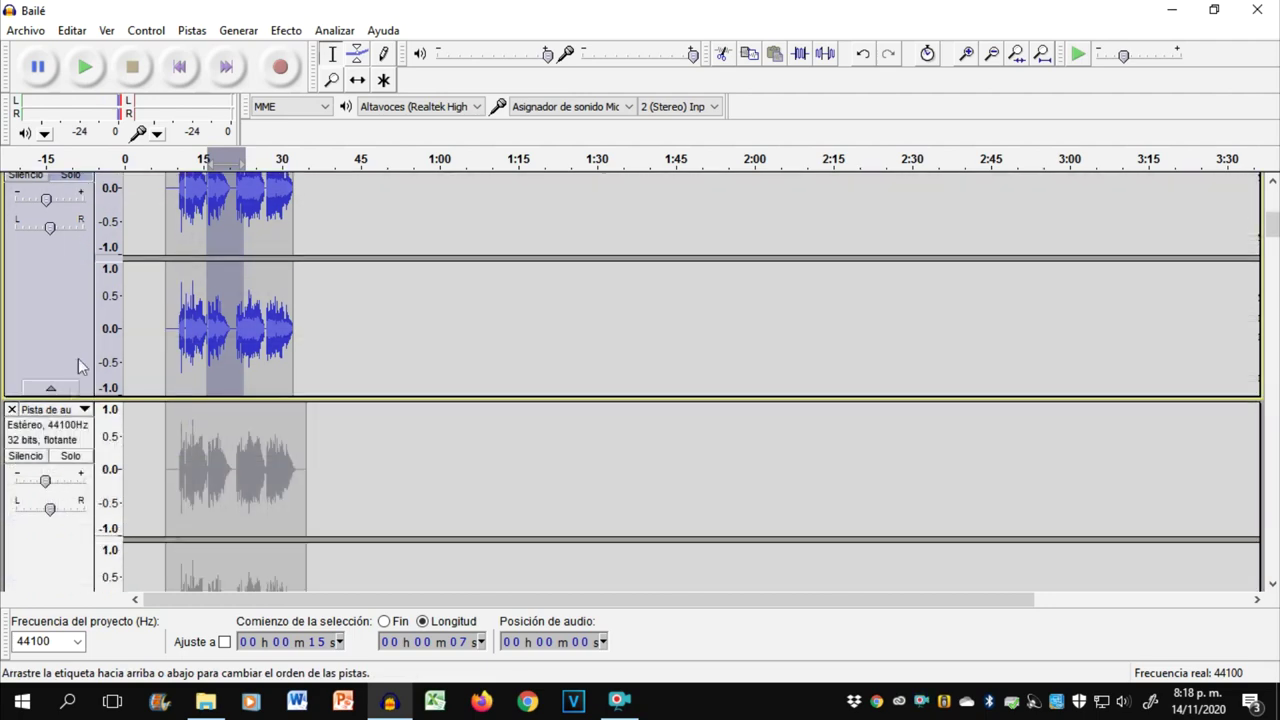
{"action": "left_click", "coordinate": [70, 455]}
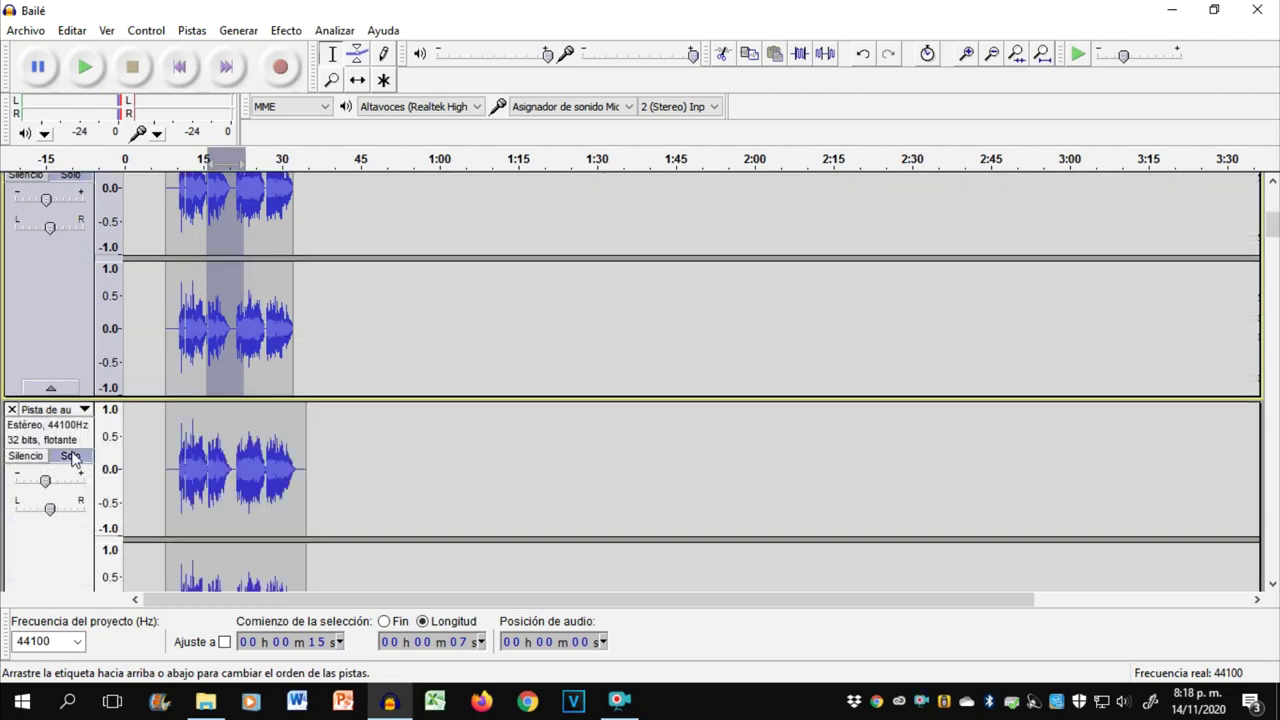
Step: Play the two soloed voice tracks from about 17 s, restart them once and stop playback
{"action": "left_click", "coordinate": [186, 71]}
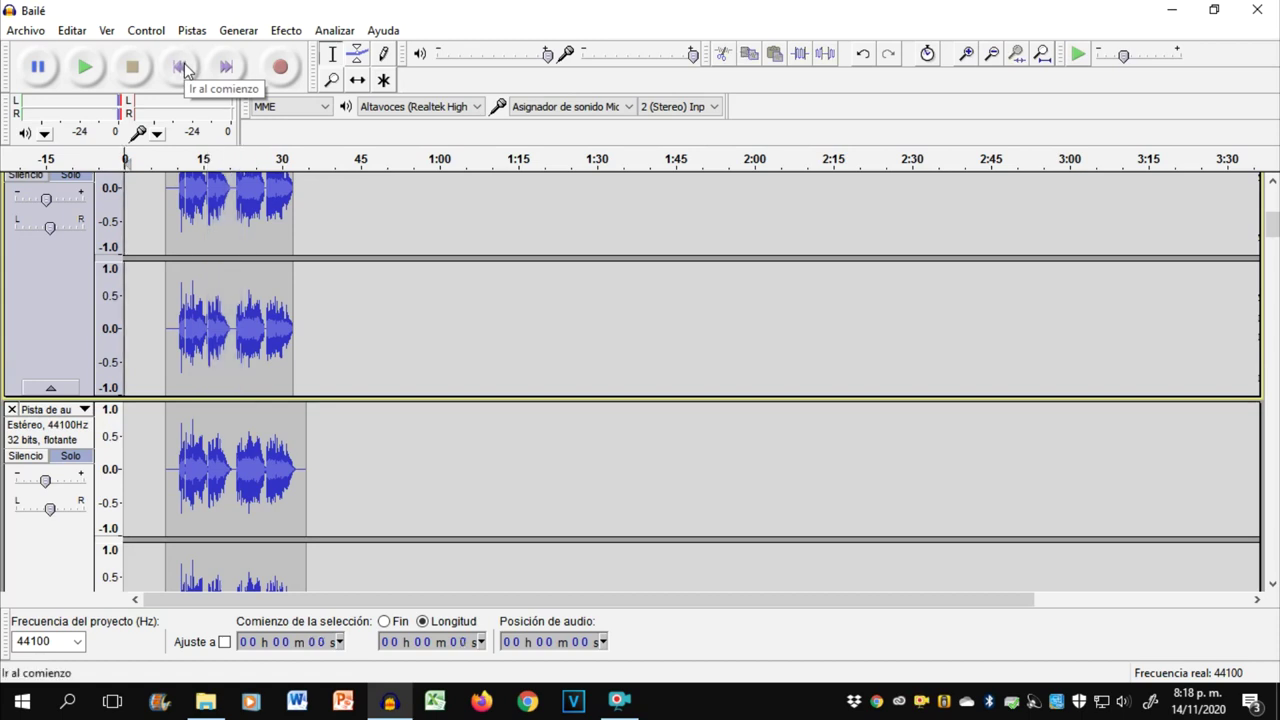
{"action": "left_click", "coordinate": [214, 337]}
{"action": "left_click", "coordinate": [91, 72]}
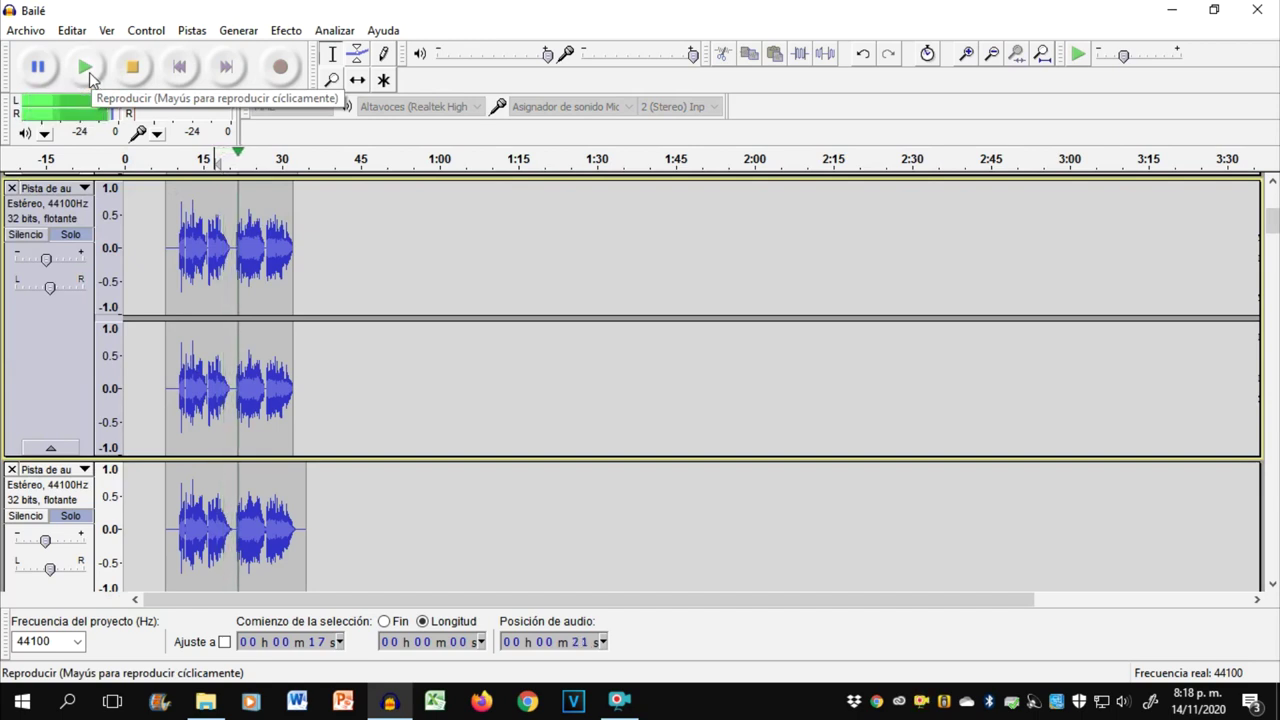
{"action": "left_click", "coordinate": [89, 72]}
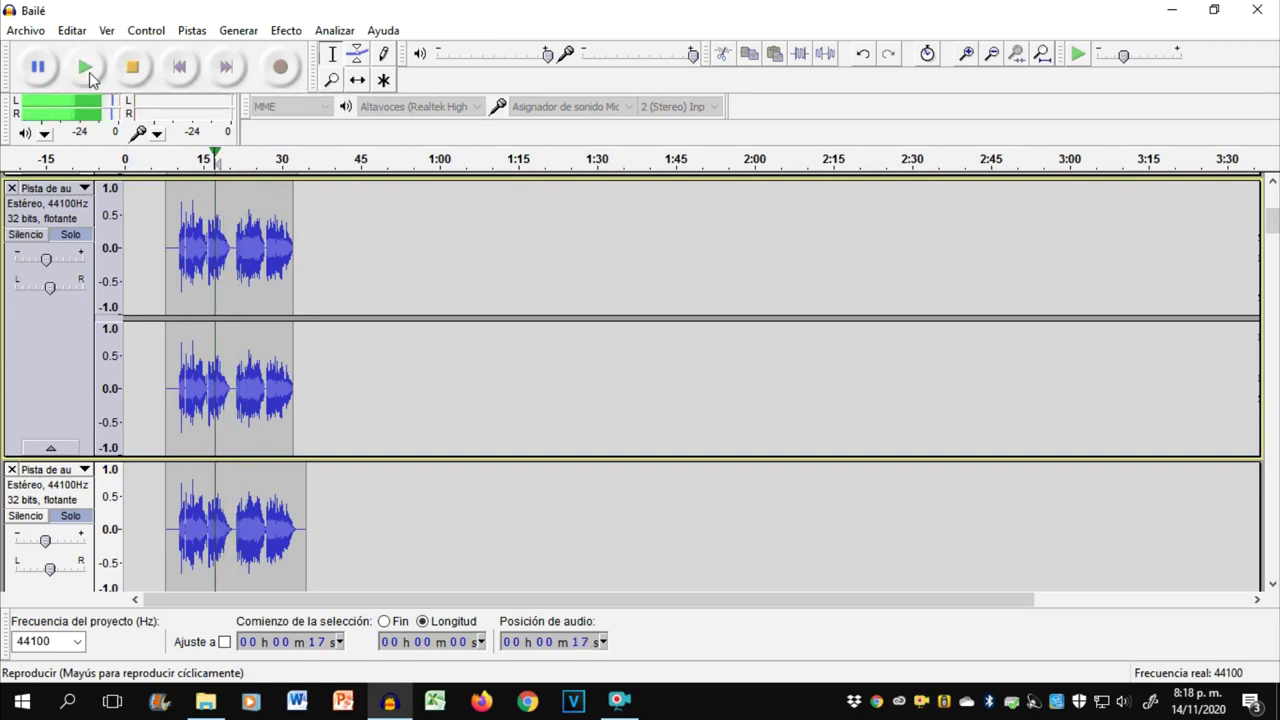
{"action": "left_click", "coordinate": [132, 67]}
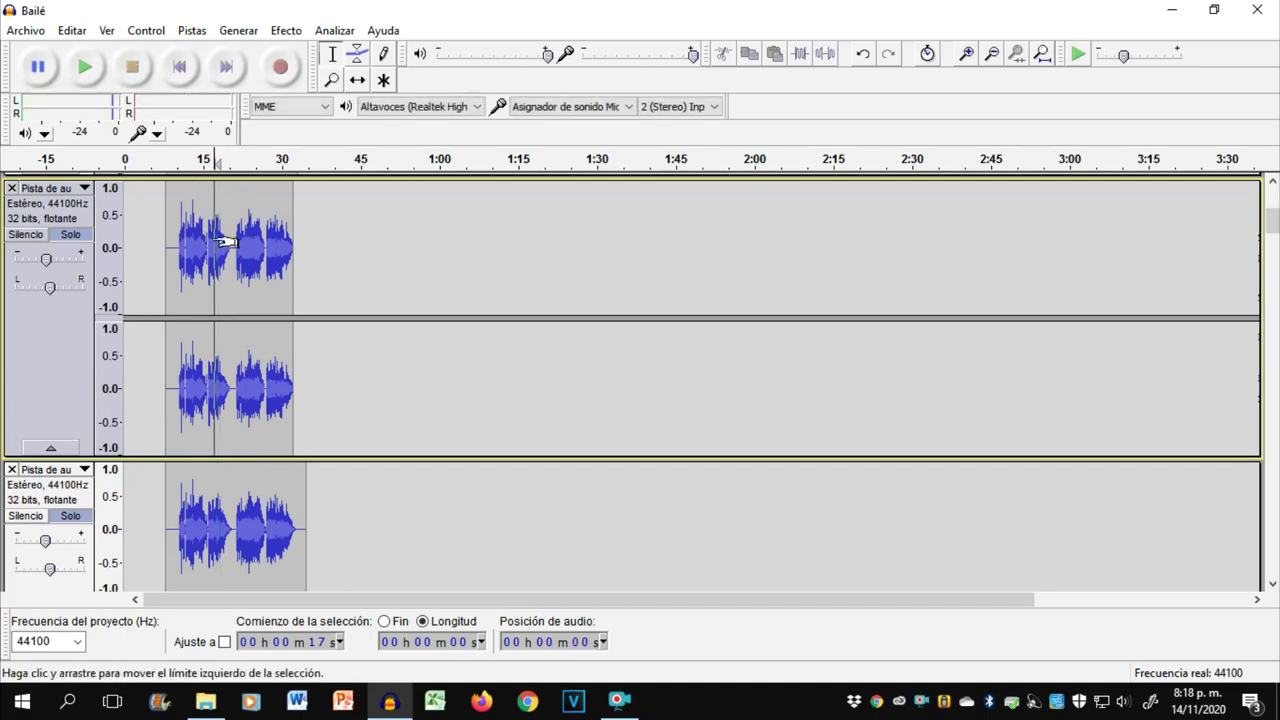
Step: Turn off solo on both voice tracks and solo the track with the short separated phrases above them
{"action": "scroll", "coordinate": [260, 244], "scroll_direction": "up", "scroll_amount": 1}
{"action": "scroll", "coordinate": [260, 244], "scroll_direction": "down", "scroll_amount": 3}
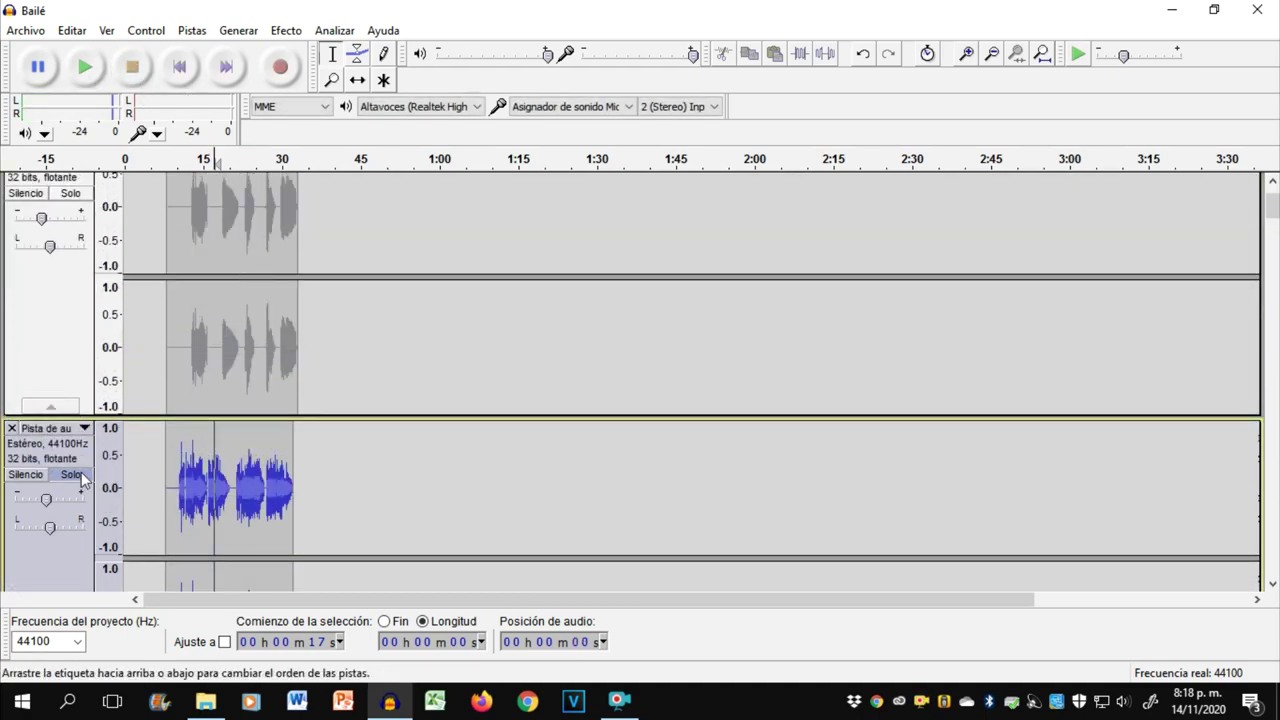
{"action": "scroll", "coordinate": [82, 473], "scroll_direction": "down", "scroll_amount": 1}
{"action": "left_click_drag", "start_coordinate": [82, 473], "coordinate": [66, 258]}
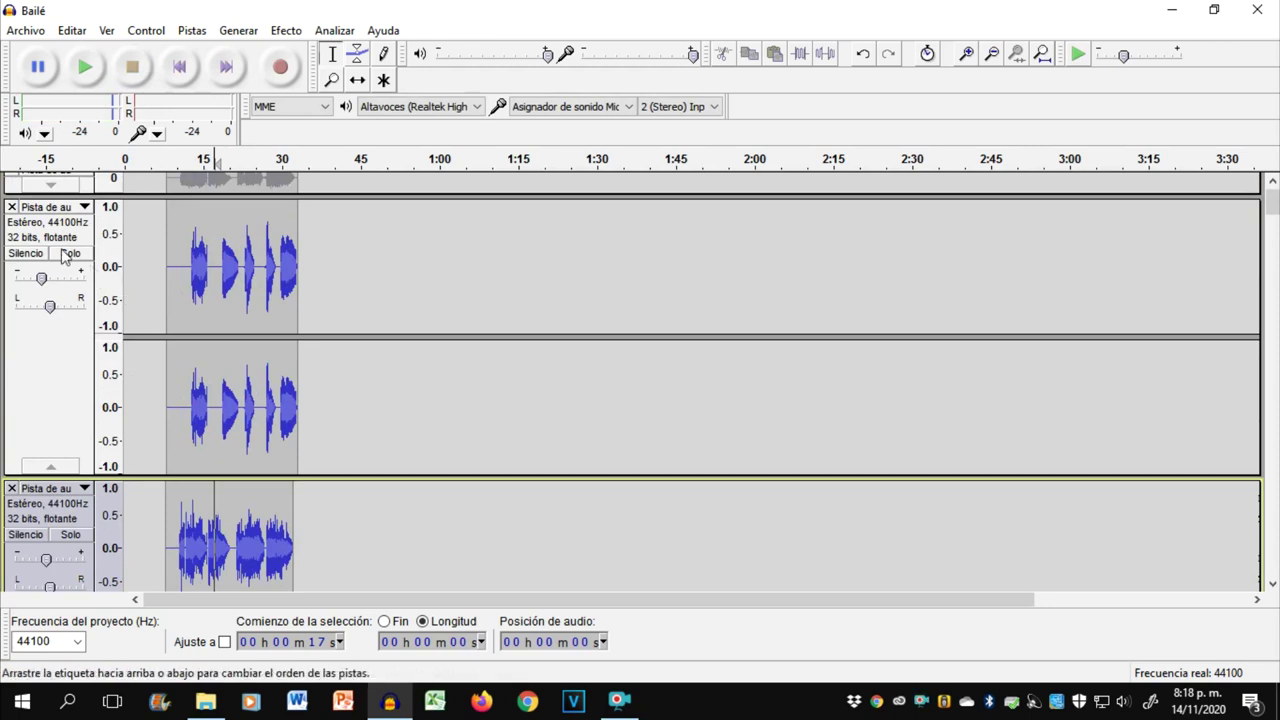
Step: Play the short-phrase voice track alone from about 17 s, stop it and turn off its solo
{"action": "left_click", "coordinate": [85, 68]}
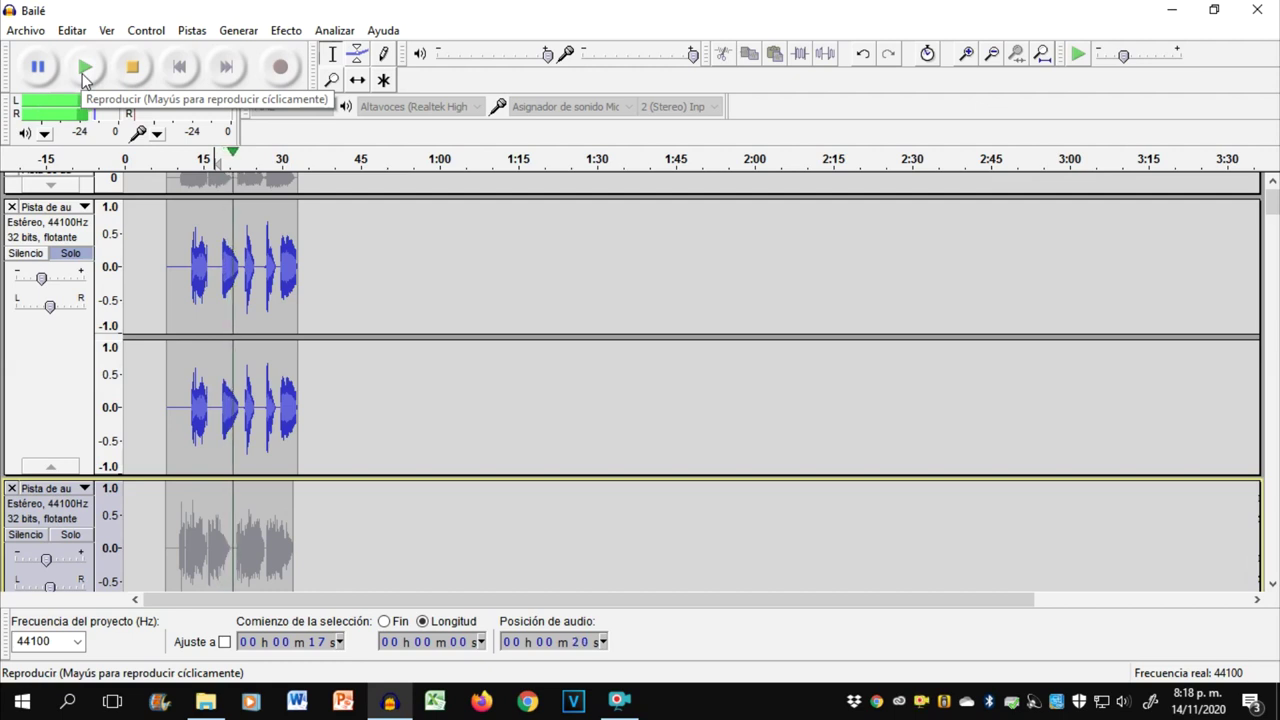
{"action": "left_click", "coordinate": [136, 76]}
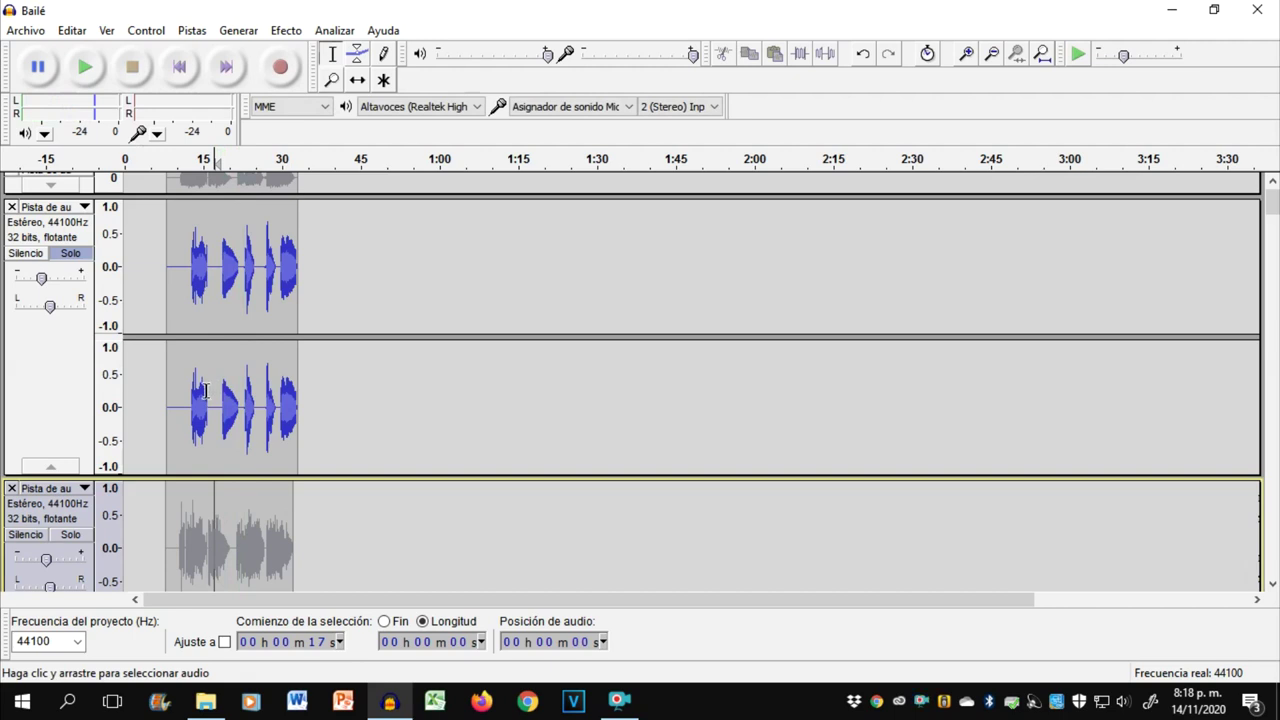
{"action": "scroll", "coordinate": [300, 525], "scroll_direction": "up", "scroll_amount": 1}
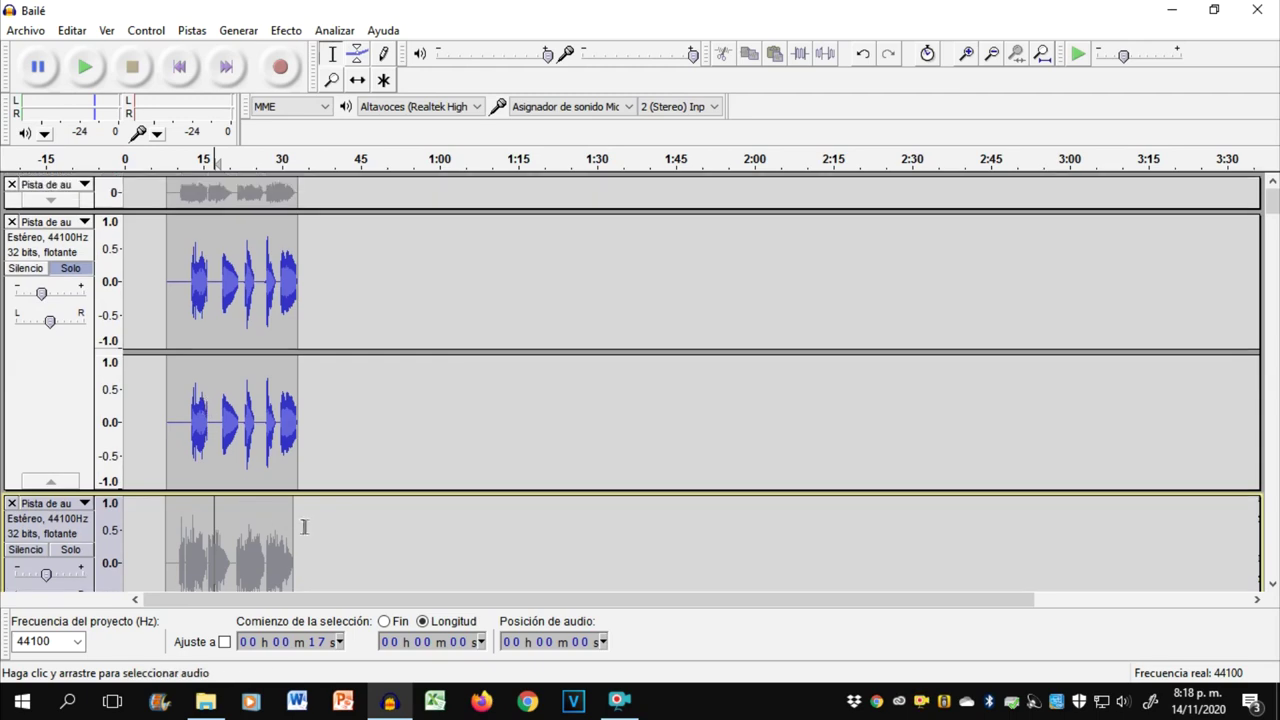
{"action": "left_click", "coordinate": [71, 269]}
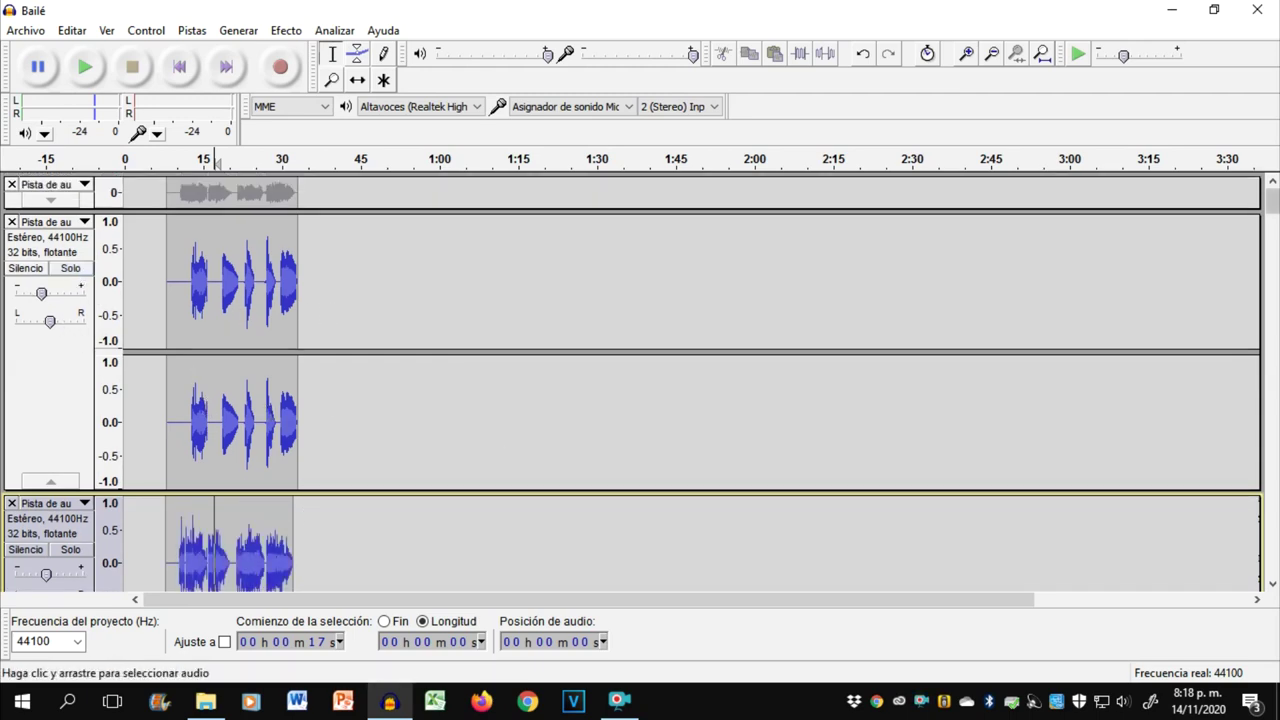
Step: Go to the Beat Regga track at the end of the track list and play the full mix from about 13 s
{"action": "left_click_drag", "start_coordinate": [1272, 205], "coordinate": [1272, 562]}
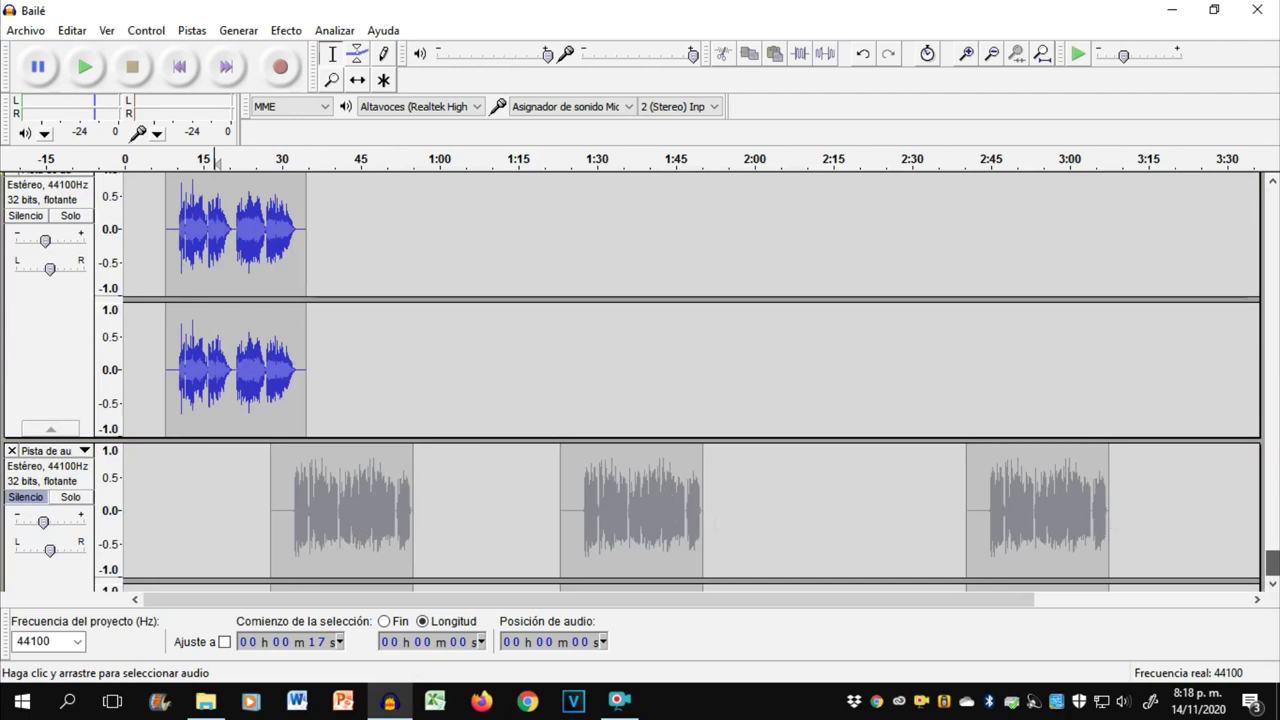
{"action": "scroll", "coordinate": [732, 491], "scroll_direction": "down", "scroll_amount": 3}
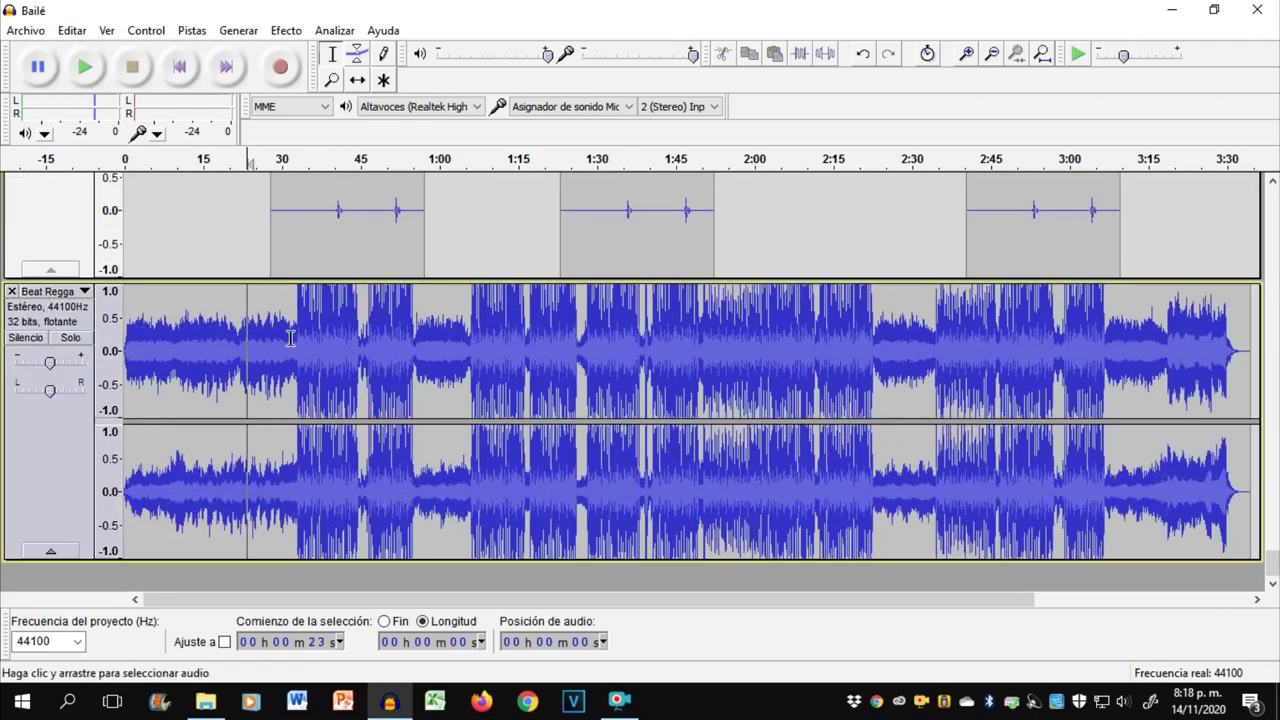
{"action": "left_click", "coordinate": [197, 356]}
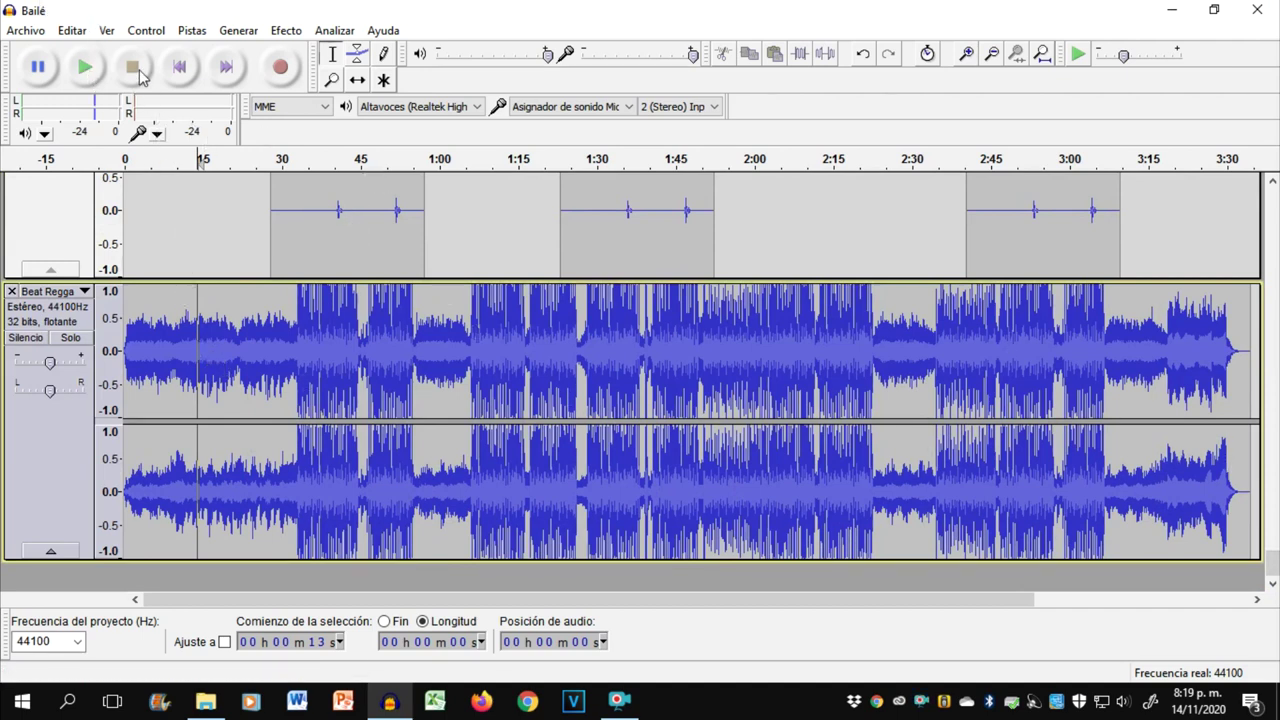
{"action": "left_click", "coordinate": [84, 68]}
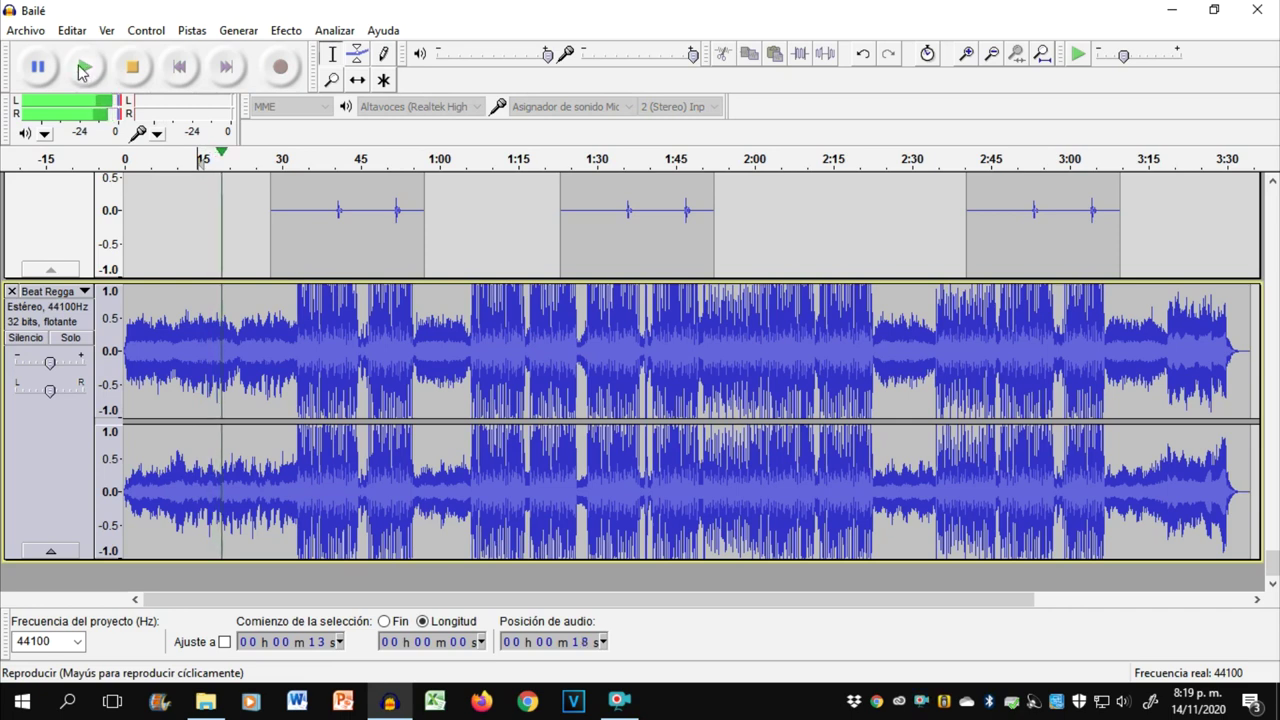
{"action": "left_click", "coordinate": [82, 67]}
{"action": "left_click", "coordinate": [82, 67]}
Step: Listen to the Beat Regga track in solo from about 16 s, stop it and turn its solo off
{"action": "left_click", "coordinate": [213, 360]}
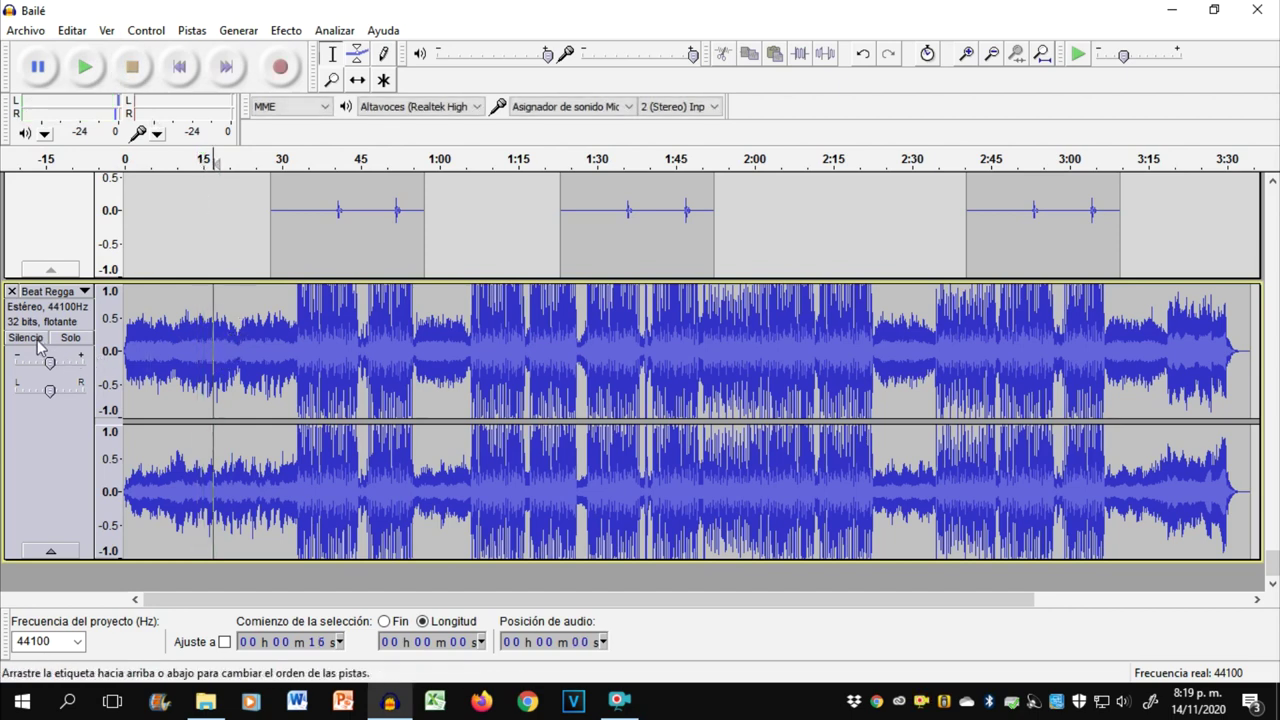
{"action": "left_click", "coordinate": [70, 337]}
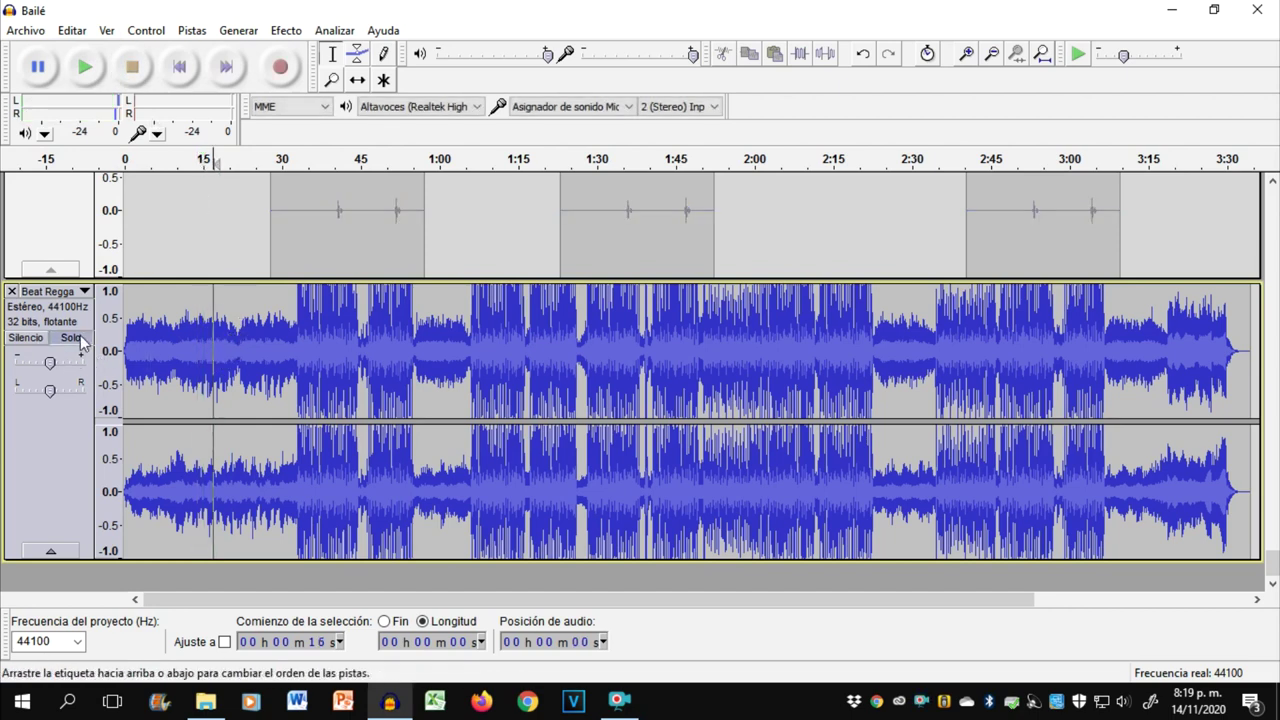
{"action": "left_click", "coordinate": [88, 66]}
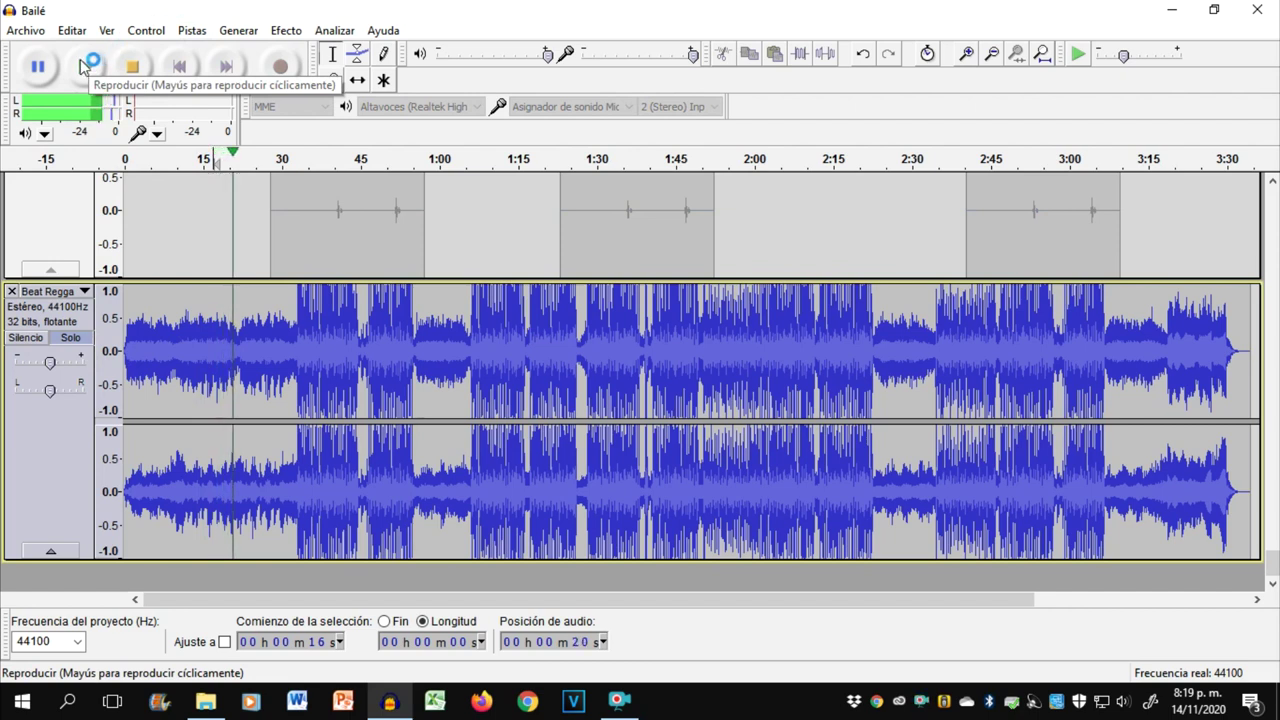
{"action": "left_click", "coordinate": [121, 64]}
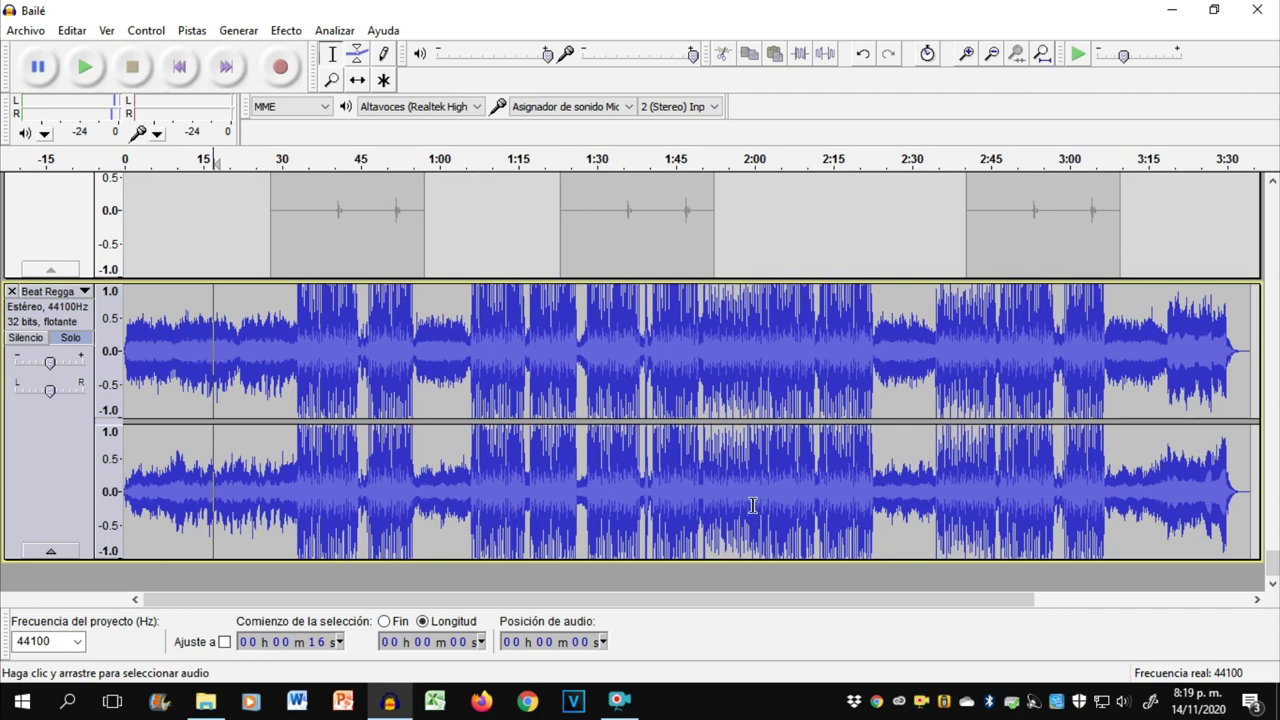
{"action": "left_click", "coordinate": [68, 340]}
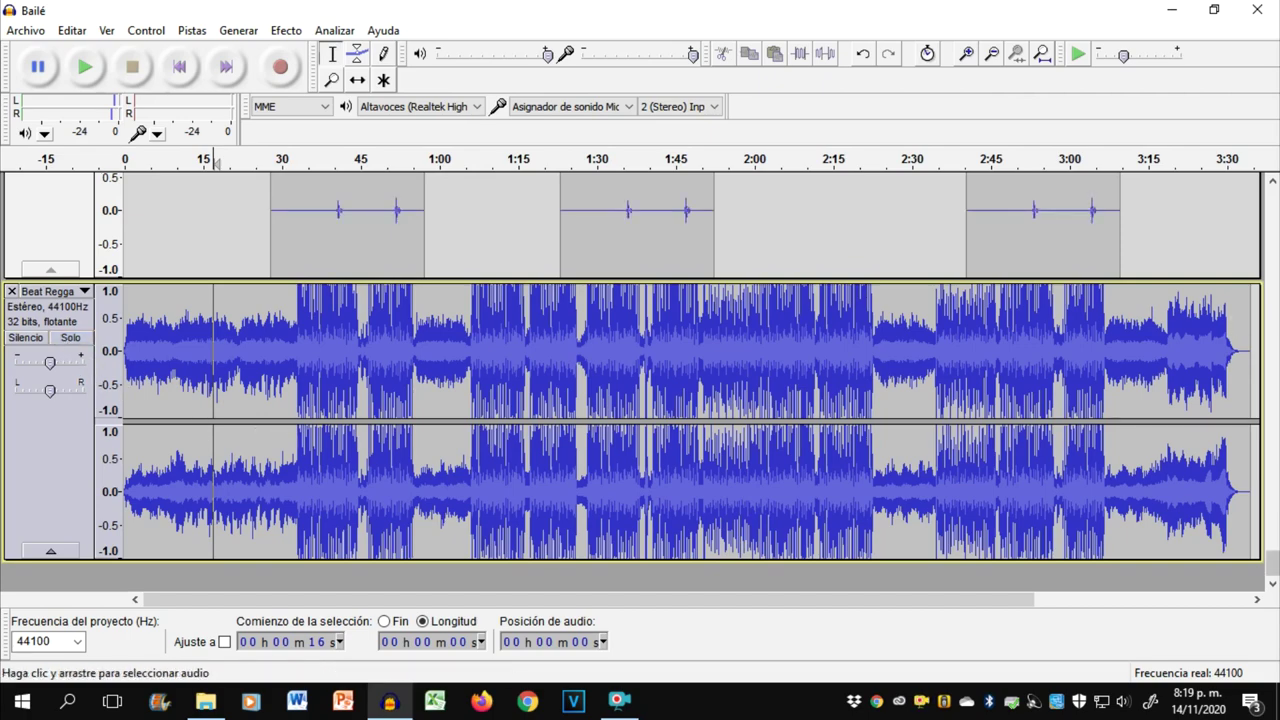
Step: Return to the short-phrase voice track and play the full mix from about 17 s
{"action": "left_click_drag", "start_coordinate": [1273, 563], "coordinate": [1272, 221]}
{"action": "scroll", "coordinate": [1272, 215], "scroll_direction": "up", "scroll_amount": 1}
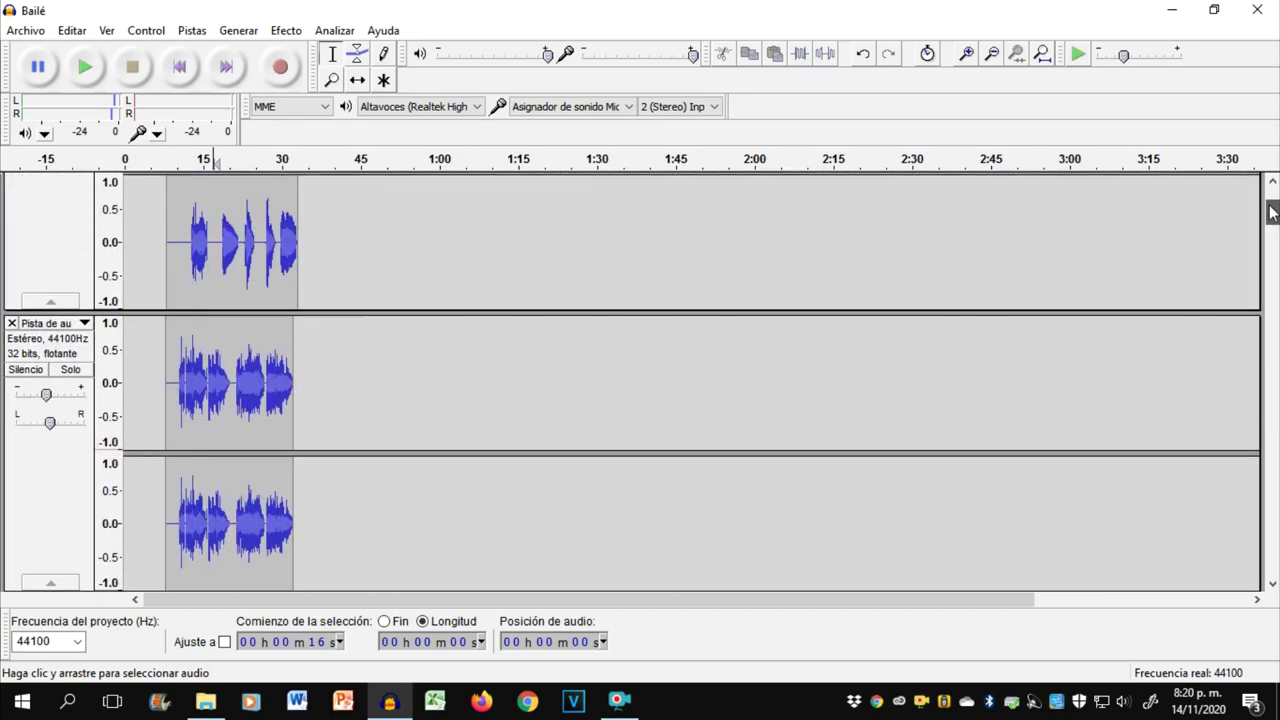
{"action": "left_click", "coordinate": [280, 257]}
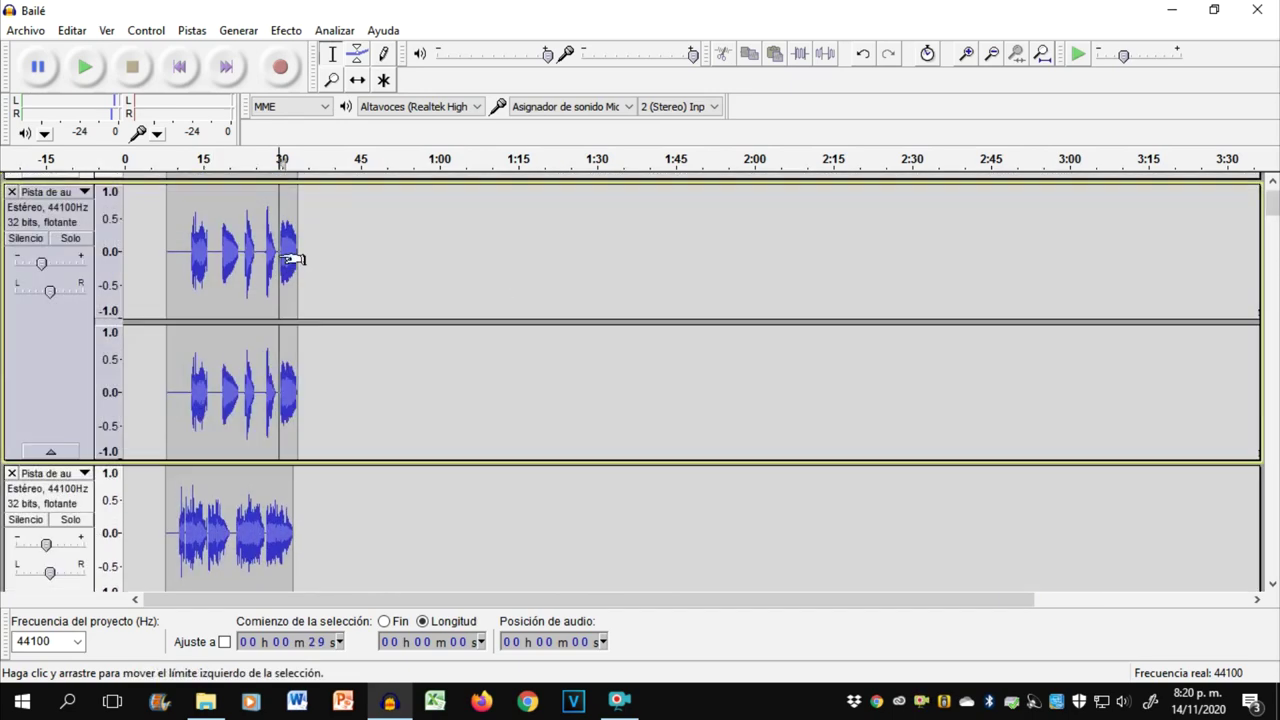
{"action": "left_click", "coordinate": [240, 278]}
{"action": "left_click", "coordinate": [218, 283]}
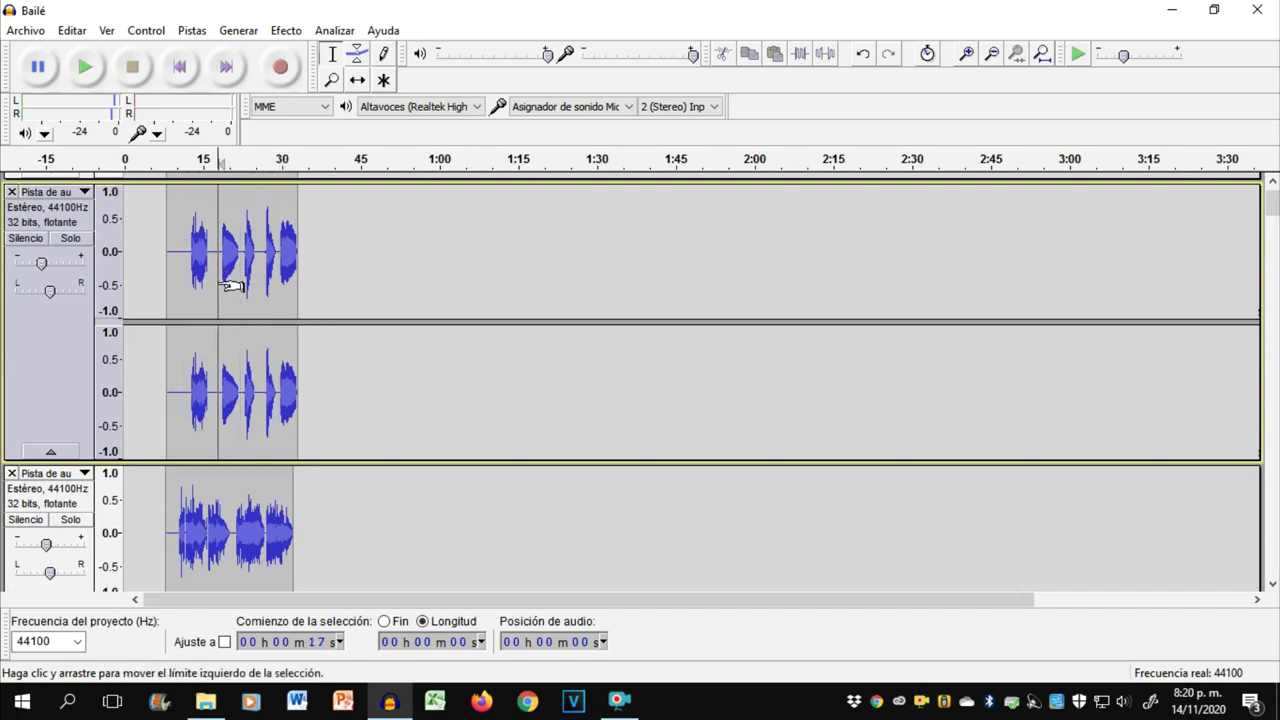
{"action": "left_click", "coordinate": [87, 66]}
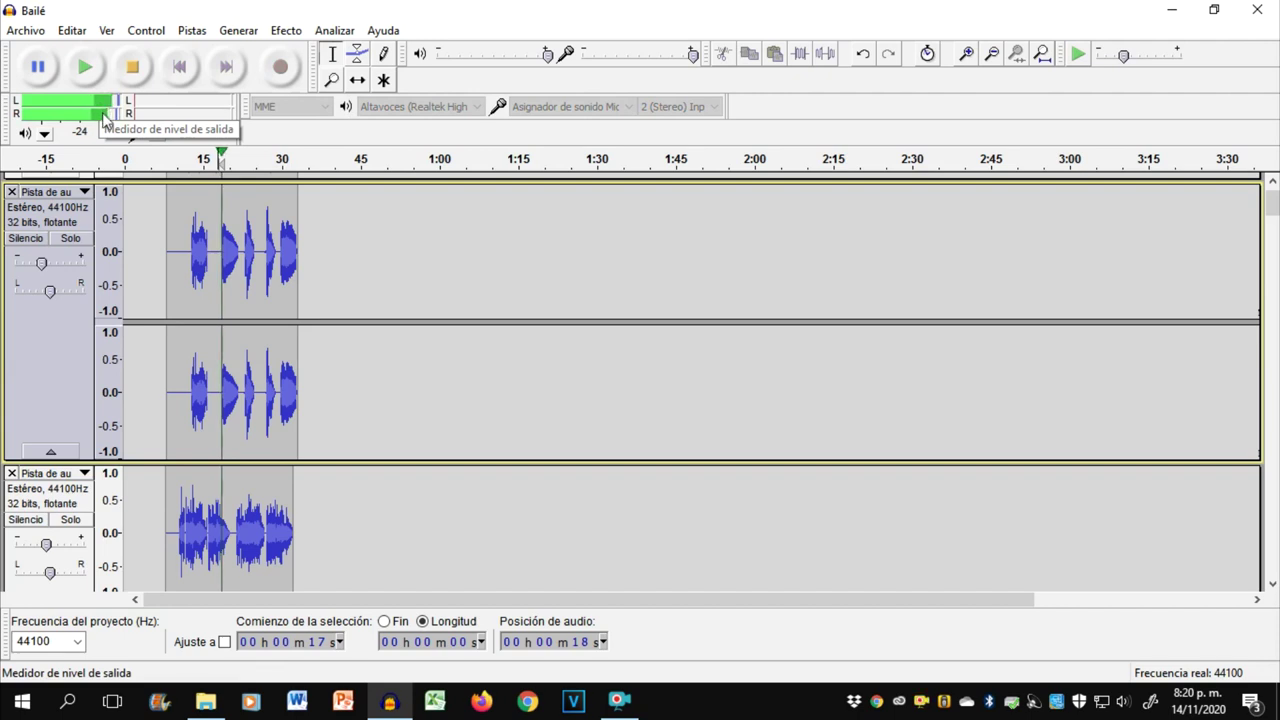
Step: Stop the playback, go to the pair of voice tracks starting near 3:05 and solo both of them
{"action": "left_click", "coordinate": [139, 68]}
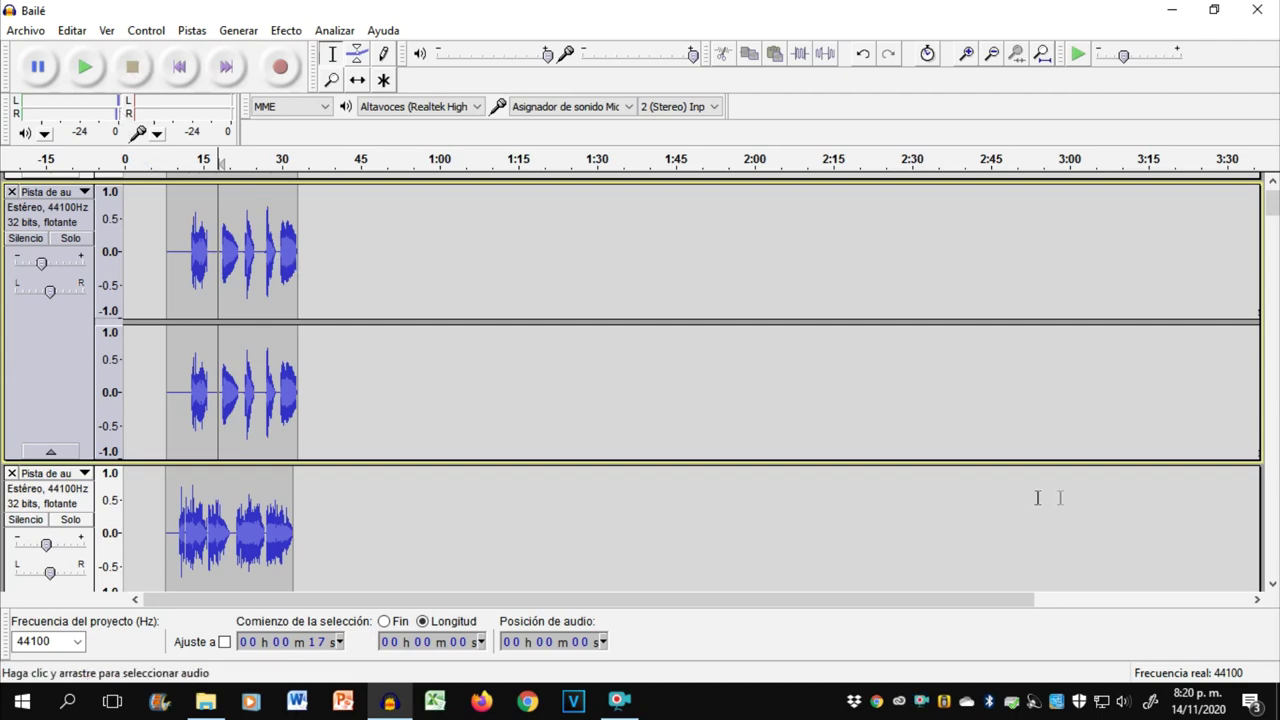
{"action": "scroll", "coordinate": [740, 451], "scroll_direction": "down", "scroll_amount": 5}
{"action": "scroll", "coordinate": [898, 450], "scroll_direction": "down", "scroll_amount": 10}
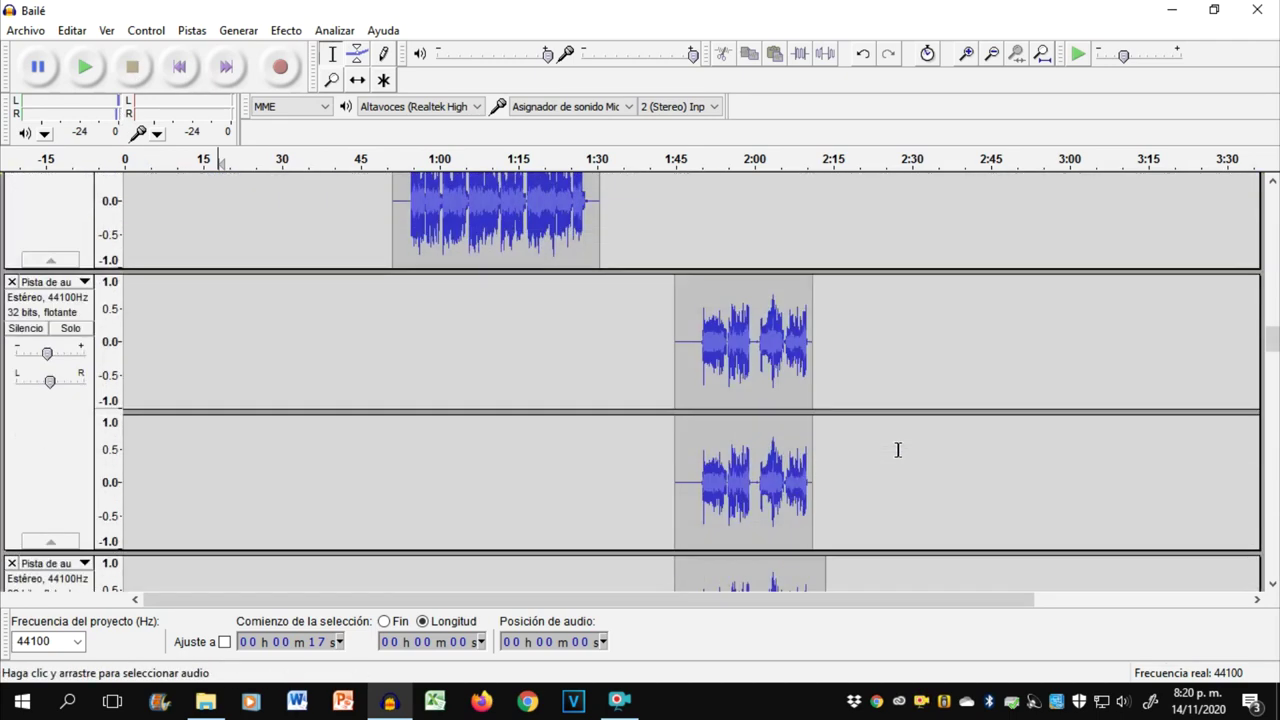
{"action": "scroll", "coordinate": [878, 453], "scroll_direction": "down", "scroll_amount": 2}
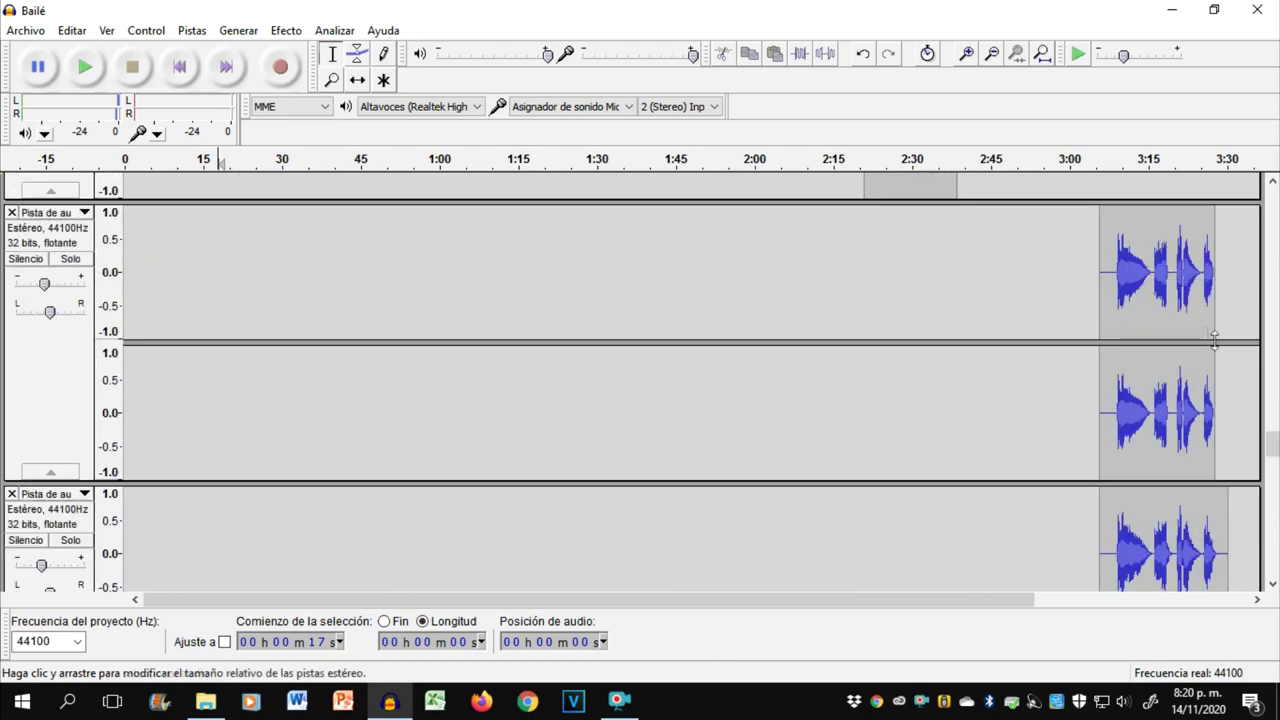
{"action": "left_click", "coordinate": [1109, 310]}
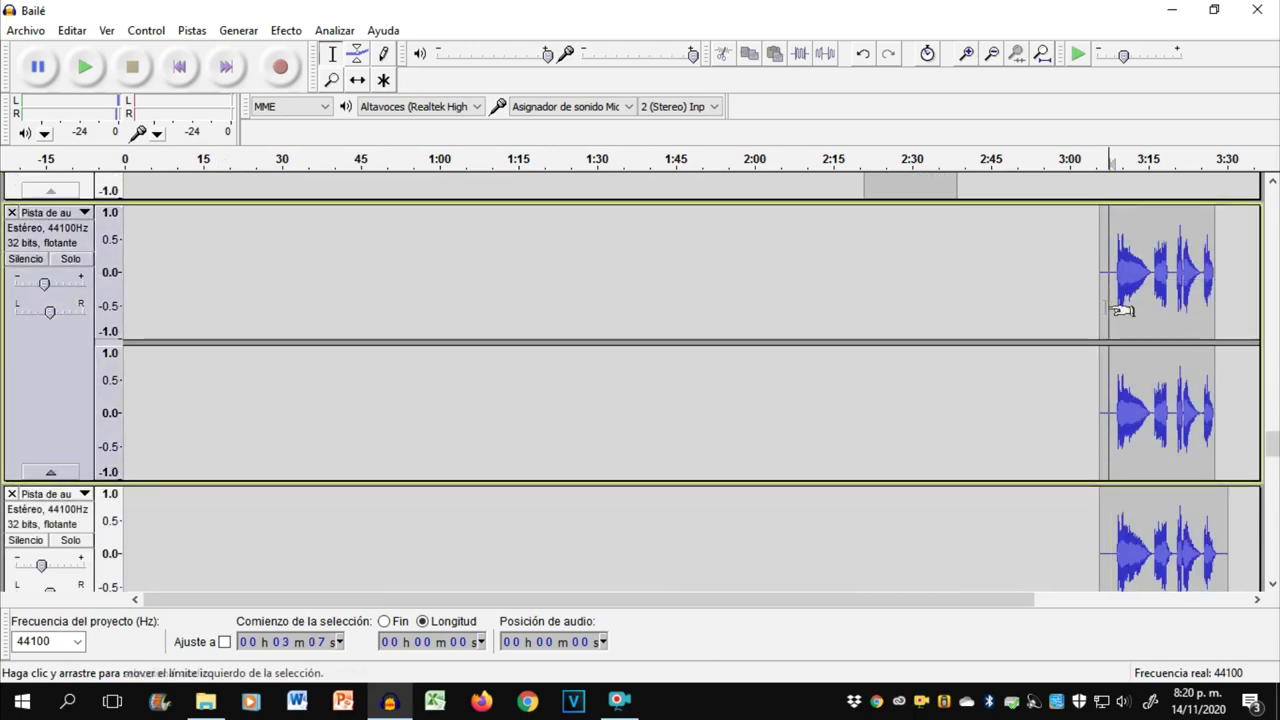
{"action": "left_click", "coordinate": [70, 258]}
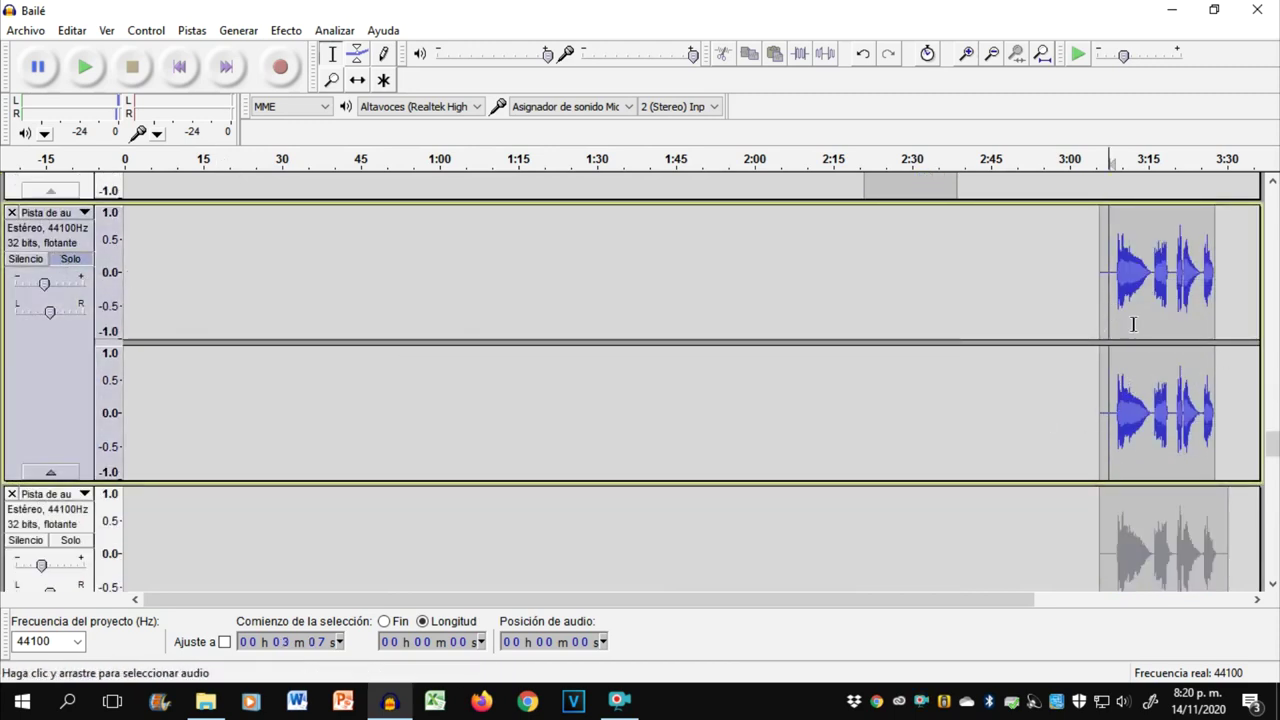
{"action": "scroll", "coordinate": [1123, 452], "scroll_direction": "down", "scroll_amount": 2}
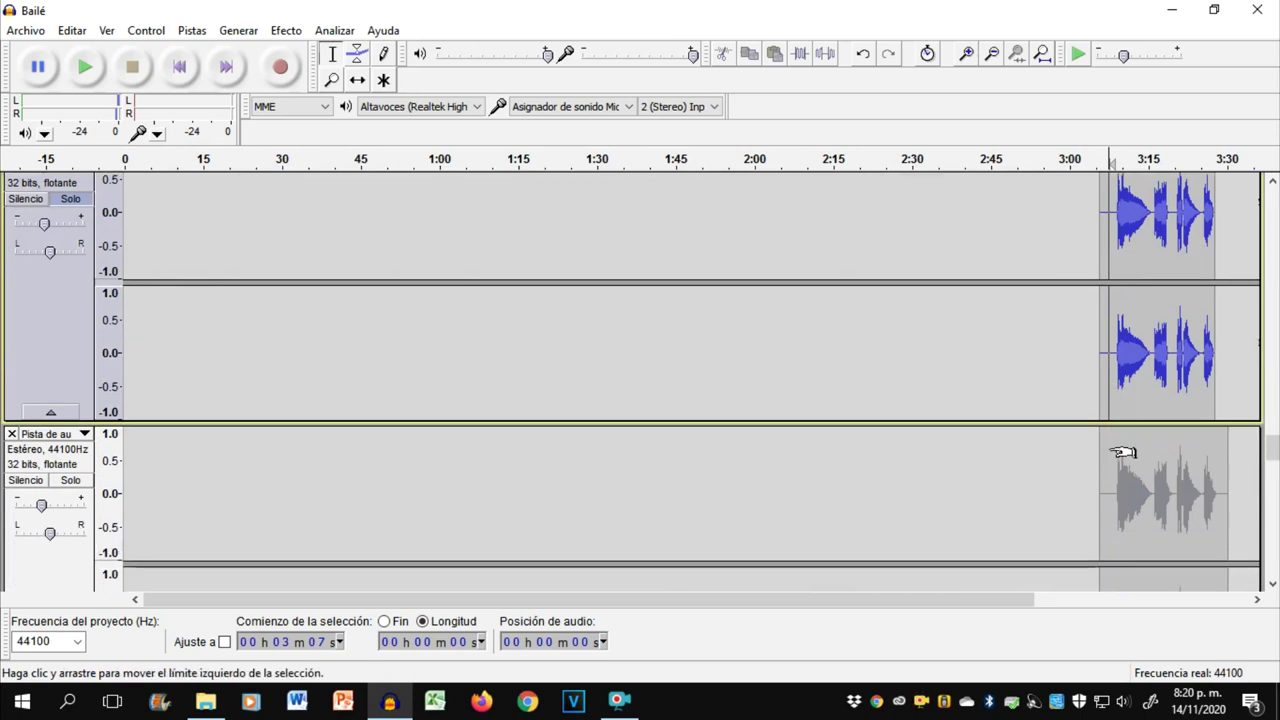
{"action": "left_click", "coordinate": [26, 420]}
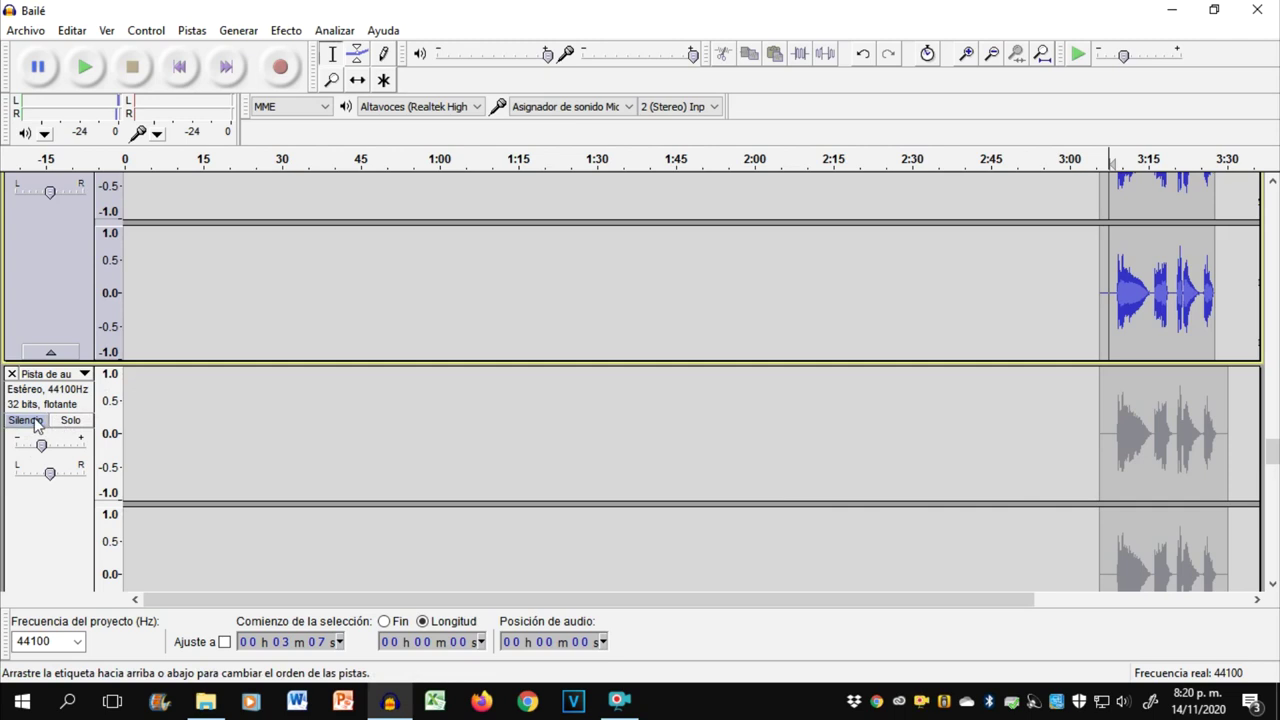
{"action": "left_click", "coordinate": [77, 421]}
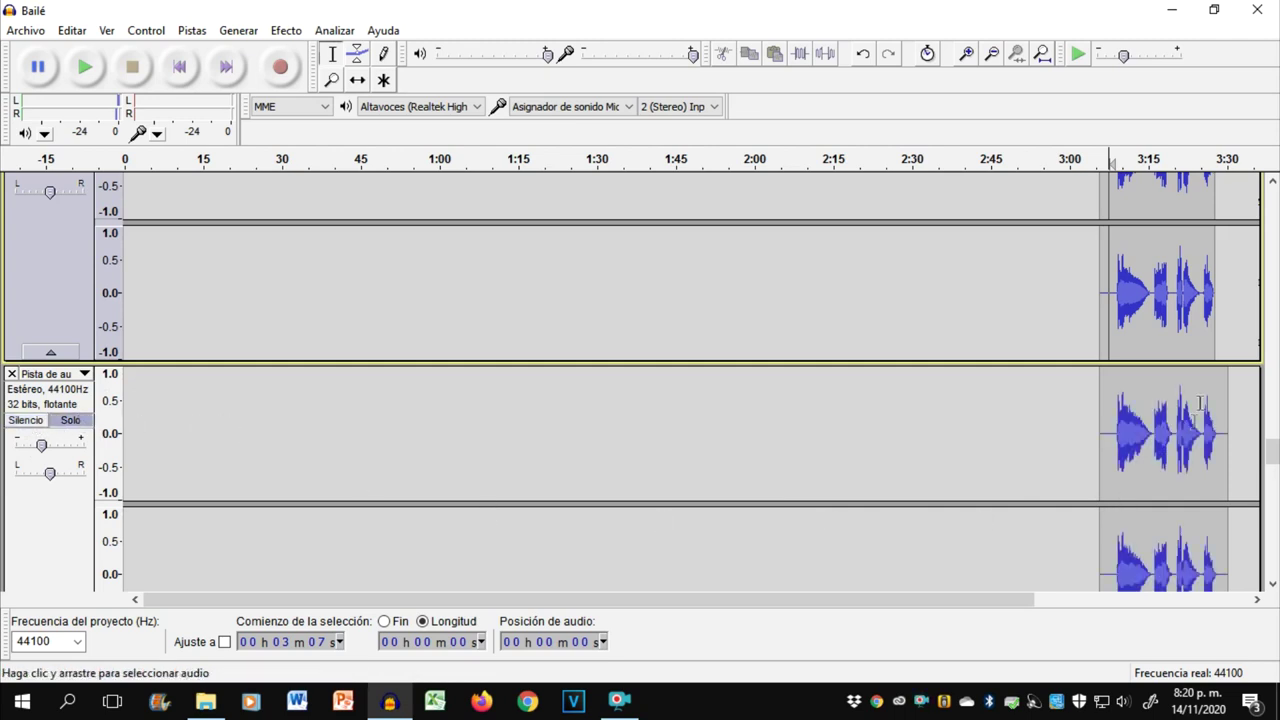
Step: Select the lower track's clip, open the Delay effect's settings for it and close them without applying
{"action": "double_click", "coordinate": [1169, 412]}
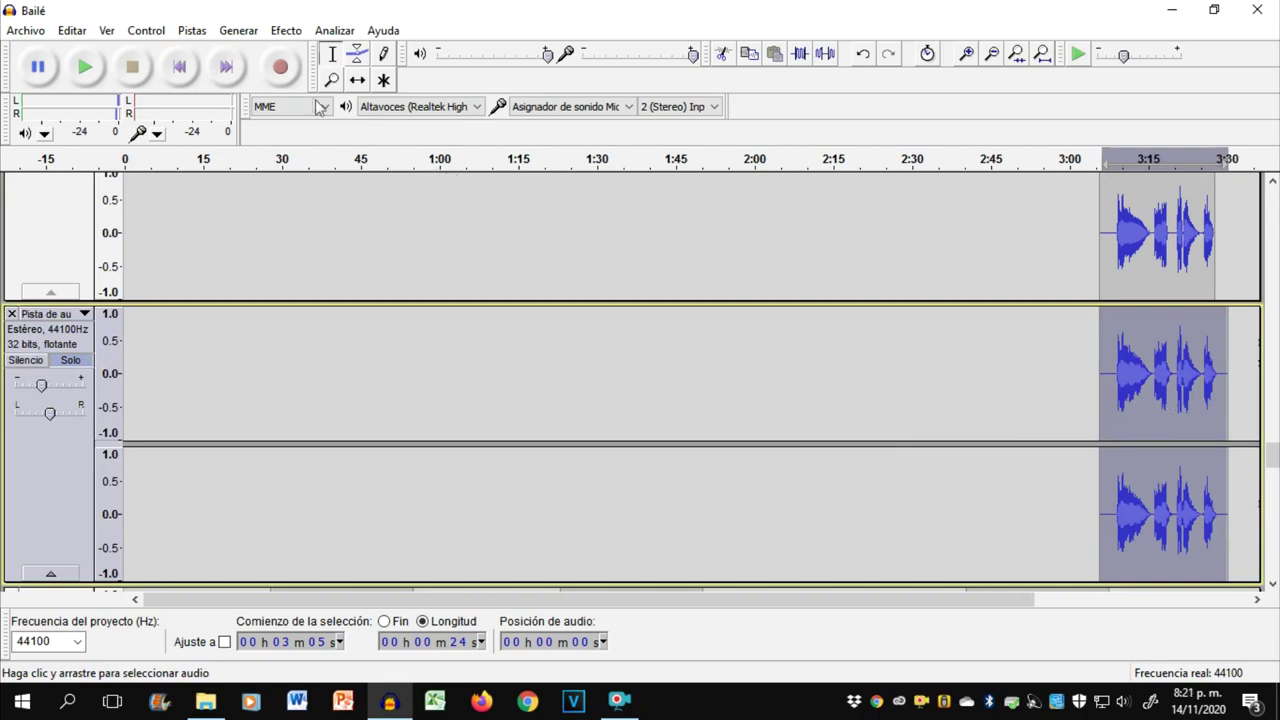
{"action": "left_click", "coordinate": [286, 30]}
{"action": "left_click", "coordinate": [407, 671]}
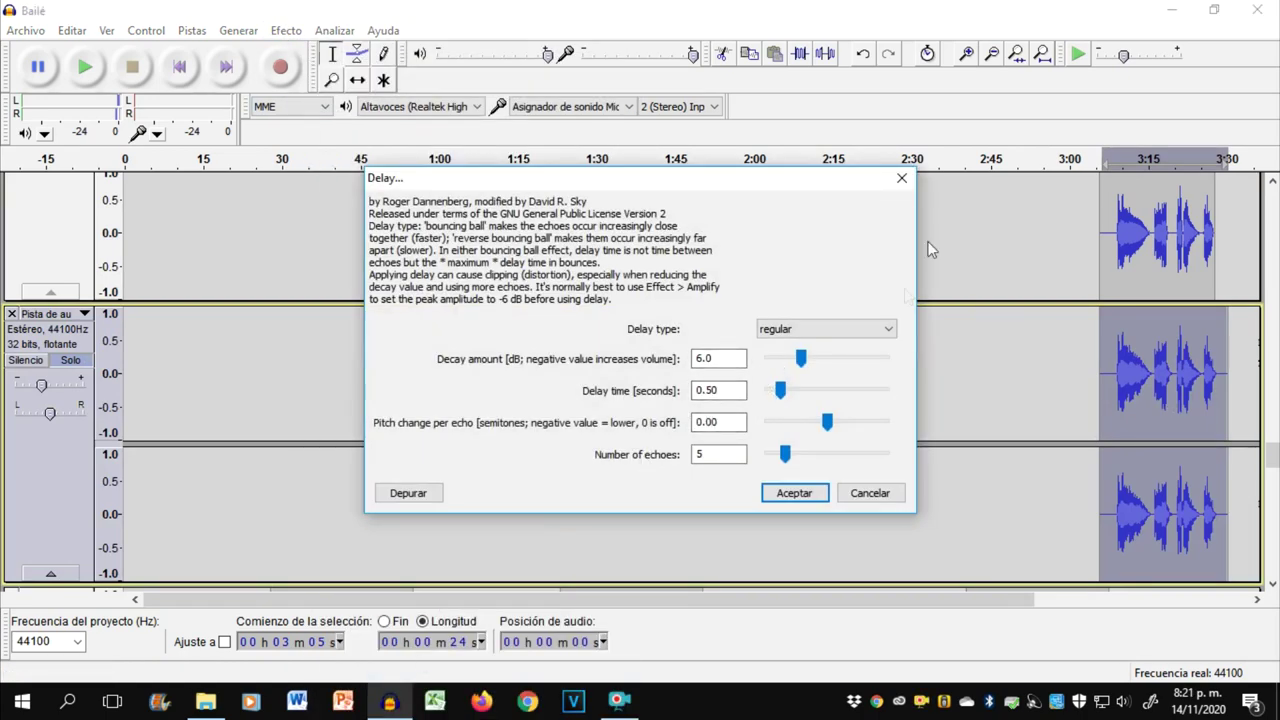
{"action": "left_click", "coordinate": [901, 181]}
Step: Select the upper track's clip, take the lower track out of solo, play the upper one alone from 3:05 and stop it
{"action": "double_click", "coordinate": [1171, 267]}
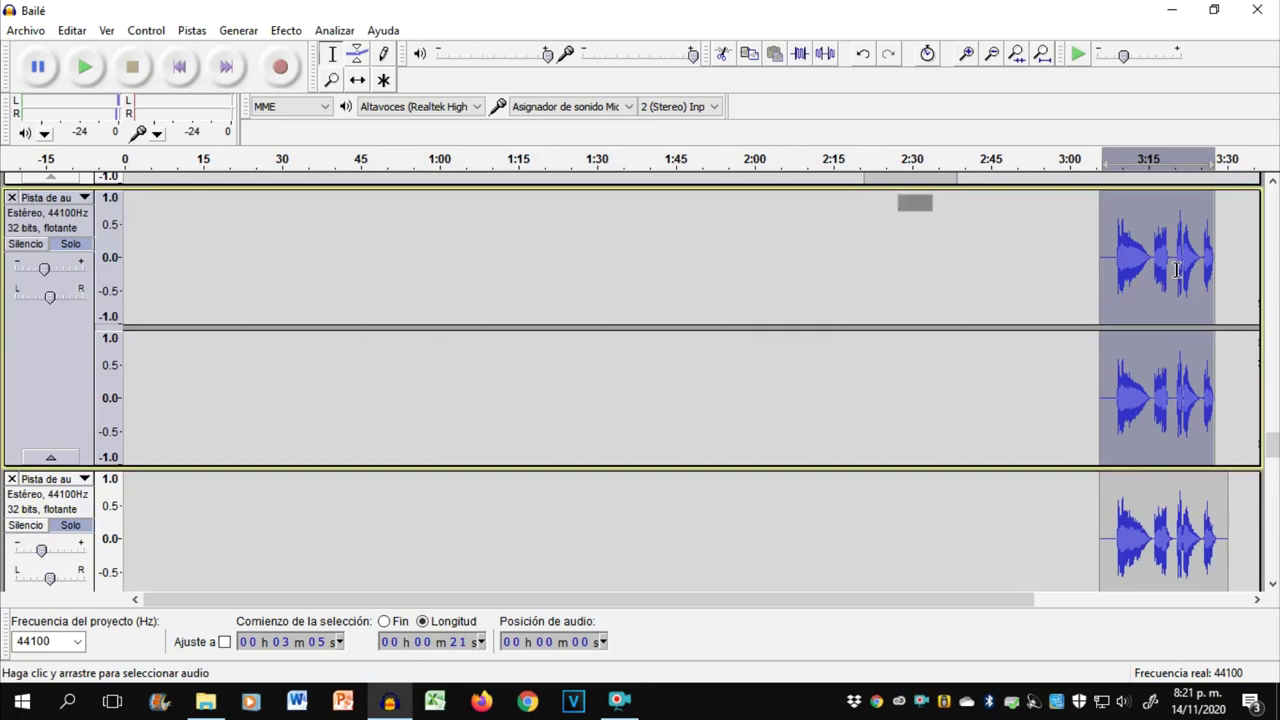
{"action": "left_click", "coordinate": [66, 526]}
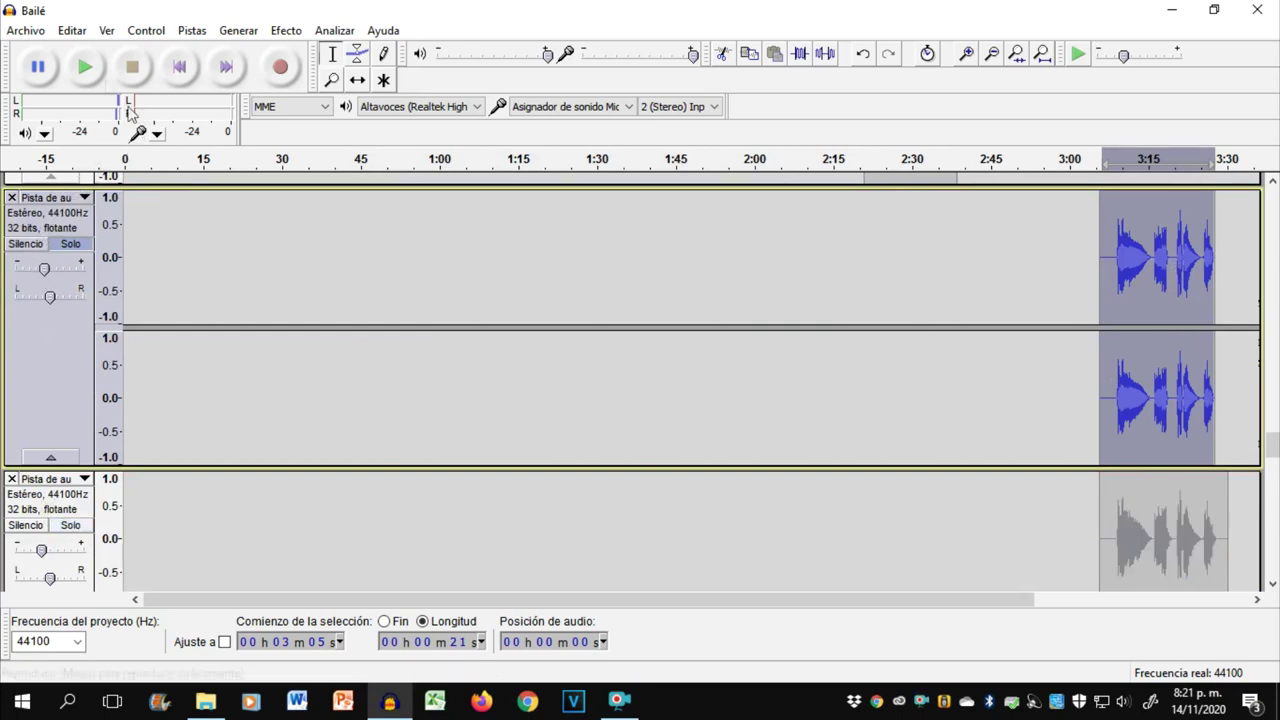
{"action": "left_click", "coordinate": [86, 66]}
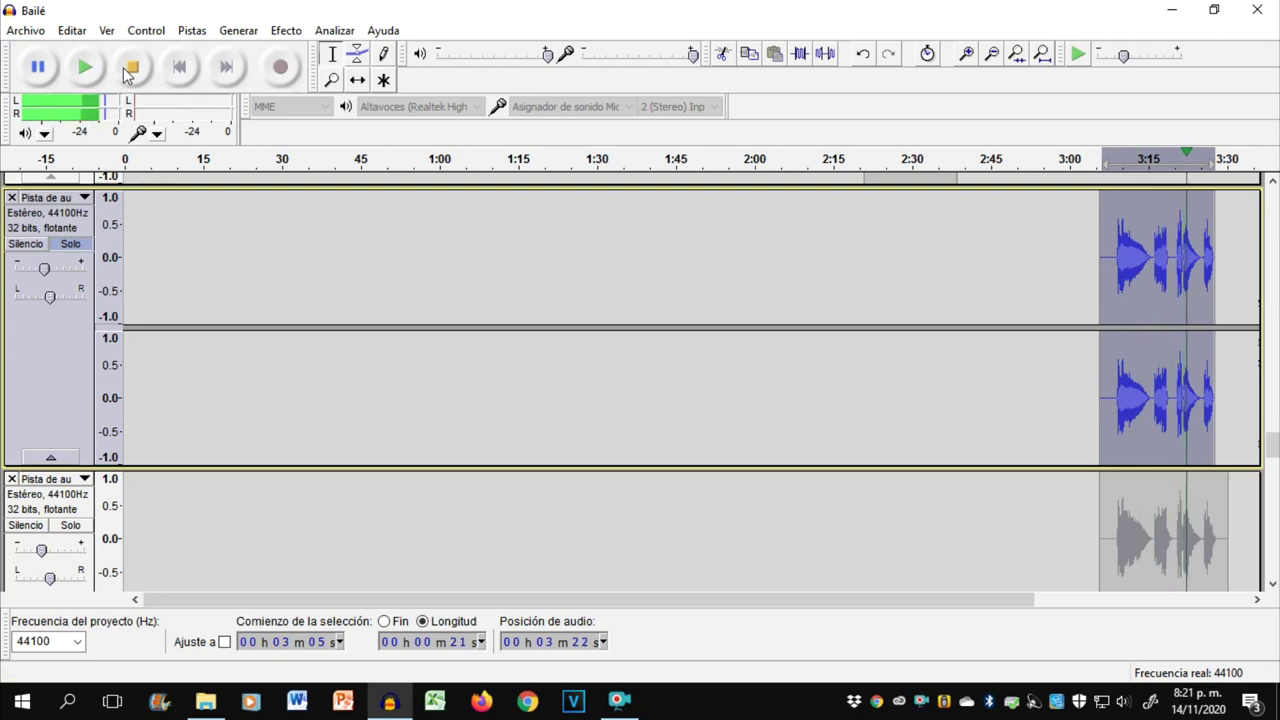
{"action": "left_click", "coordinate": [125, 70]}
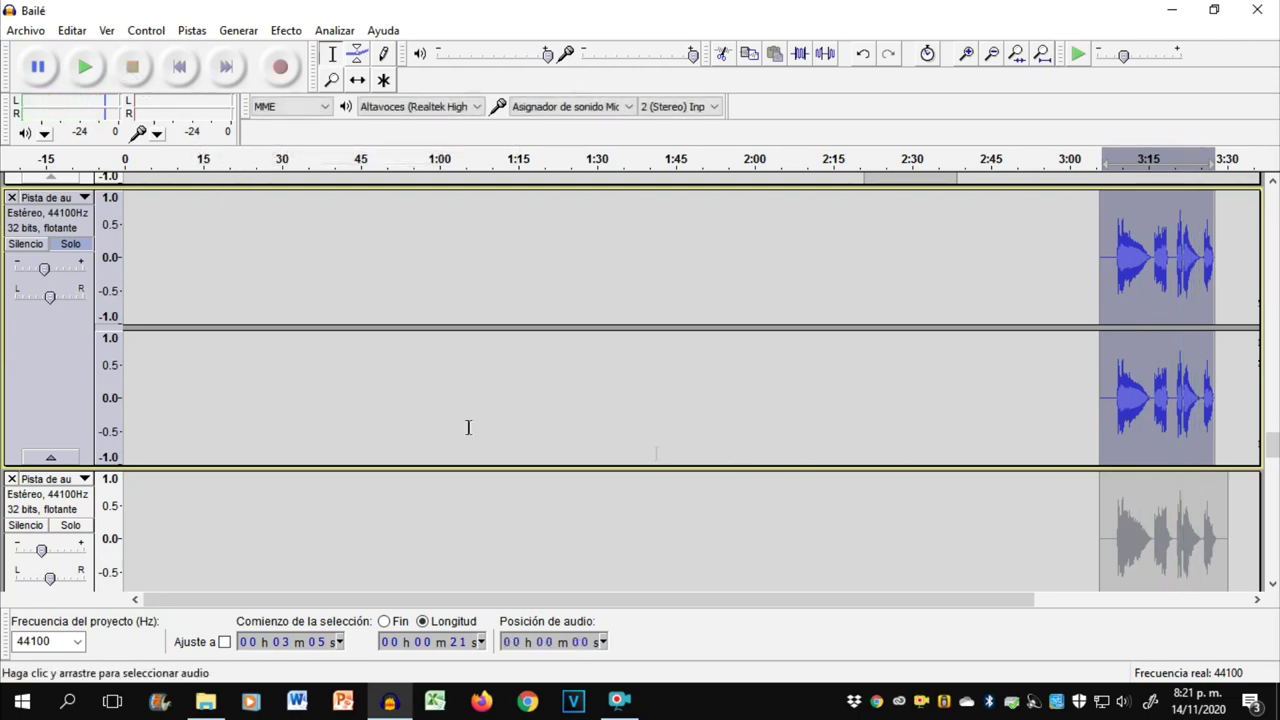
Step: Solo the lower track again, play both voice tracks together from 3:07 without the rest of the mix and stop
{"action": "left_click", "coordinate": [72, 527]}
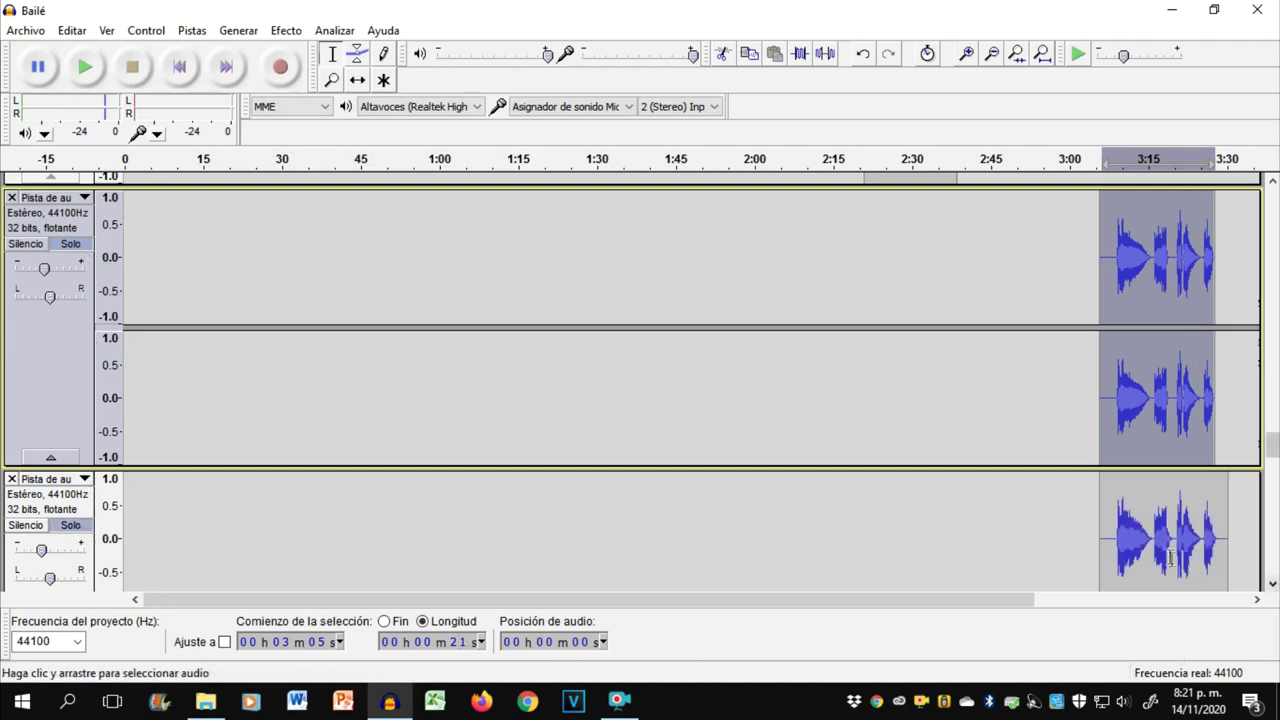
{"action": "scroll", "coordinate": [1115, 549], "scroll_direction": "down", "scroll_amount": 3}
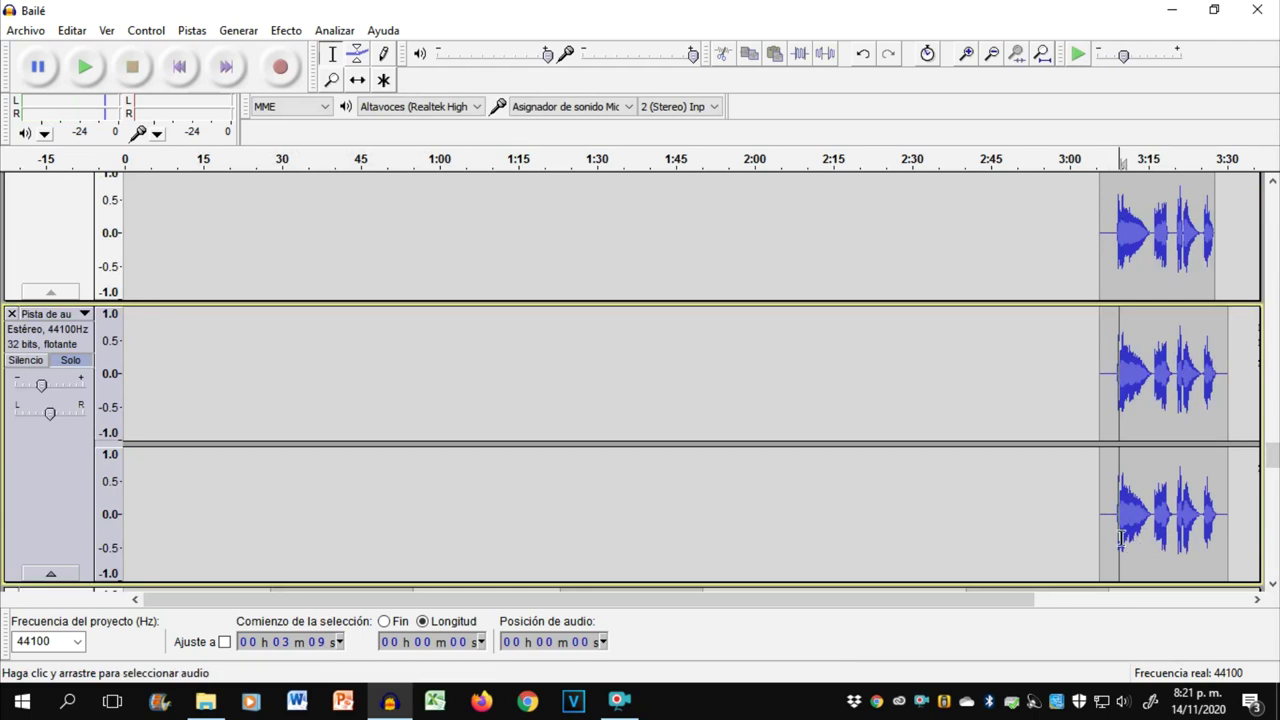
{"action": "left_click", "coordinate": [1111, 530]}
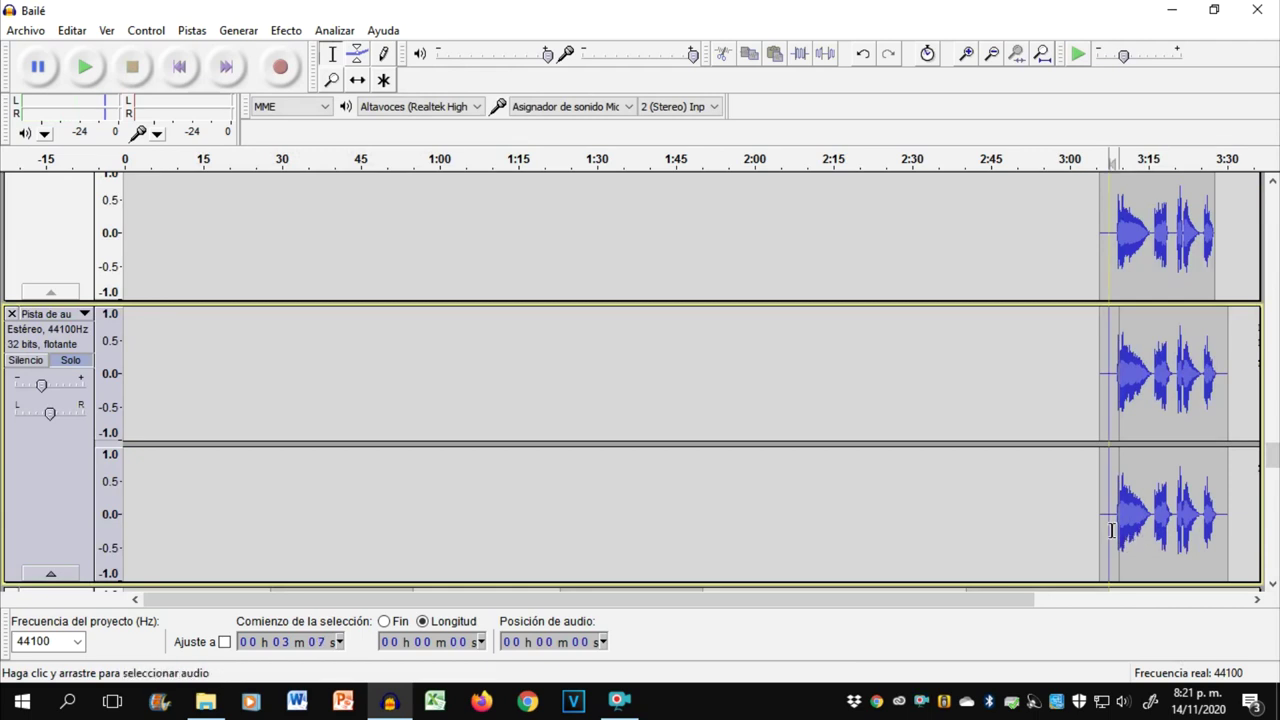
{"action": "left_click", "coordinate": [94, 64]}
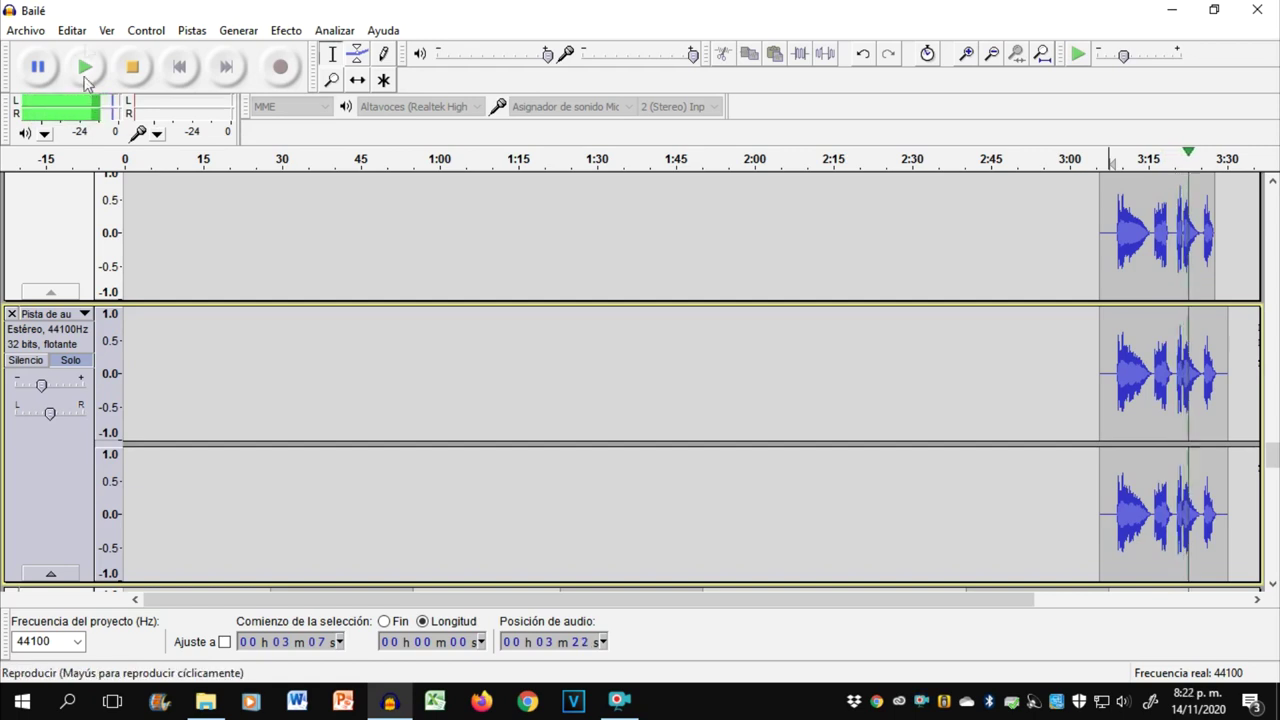
{"action": "left_click", "coordinate": [141, 68]}
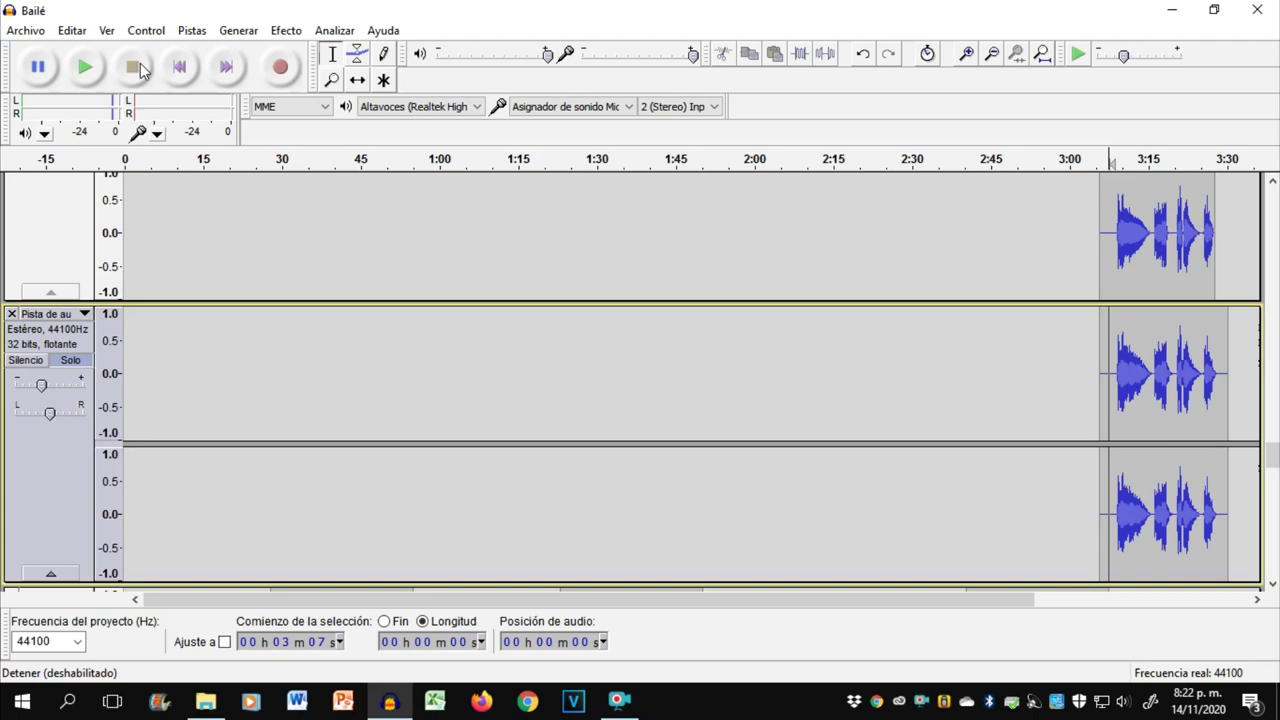
Step: Turn off solo on both voice tracks, play the full mix from 3:07 and stop it
{"action": "left_click", "coordinate": [68, 363]}
{"action": "scroll", "coordinate": [68, 363], "scroll_direction": "up", "scroll_amount": 5}
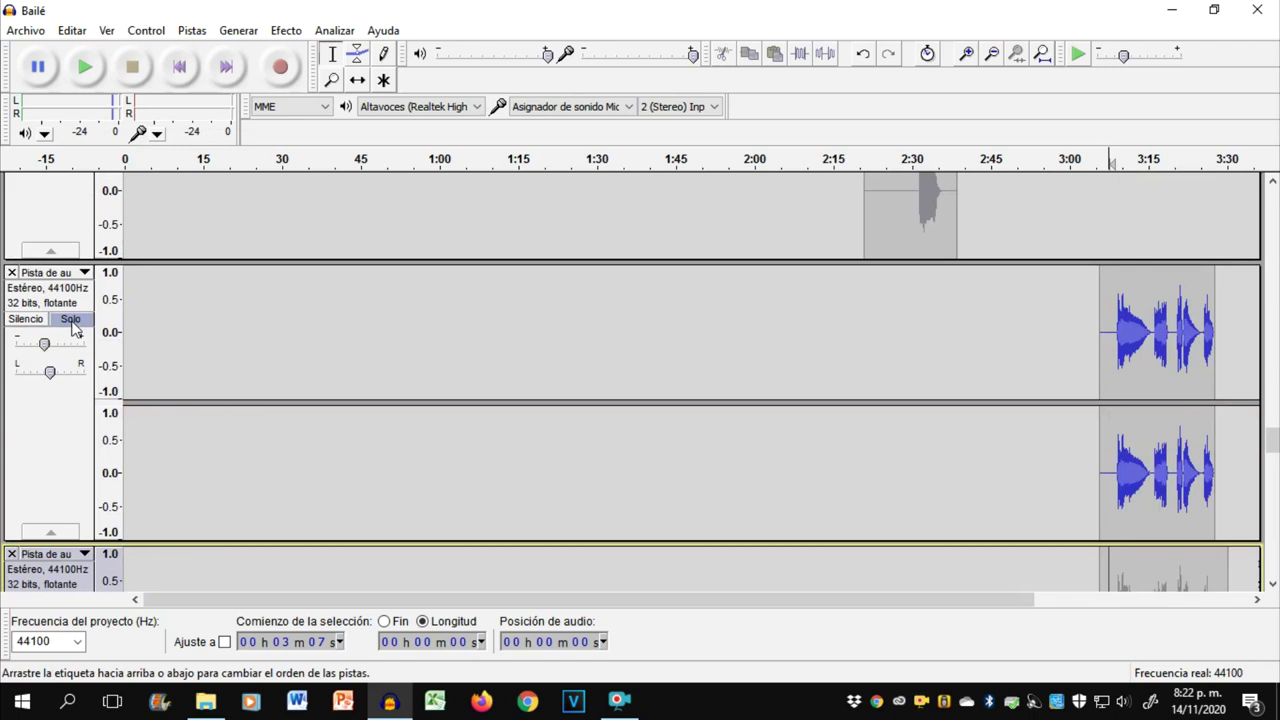
{"action": "left_click", "coordinate": [71, 322]}
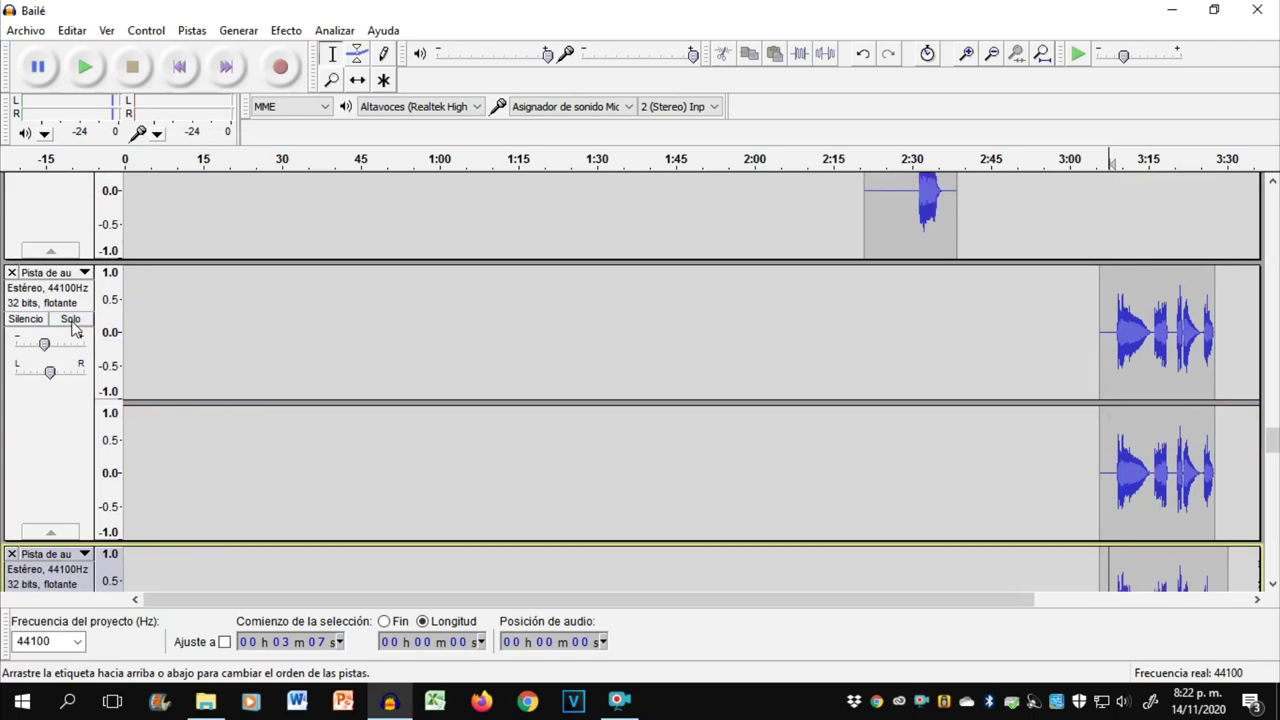
{"action": "left_click", "coordinate": [85, 68]}
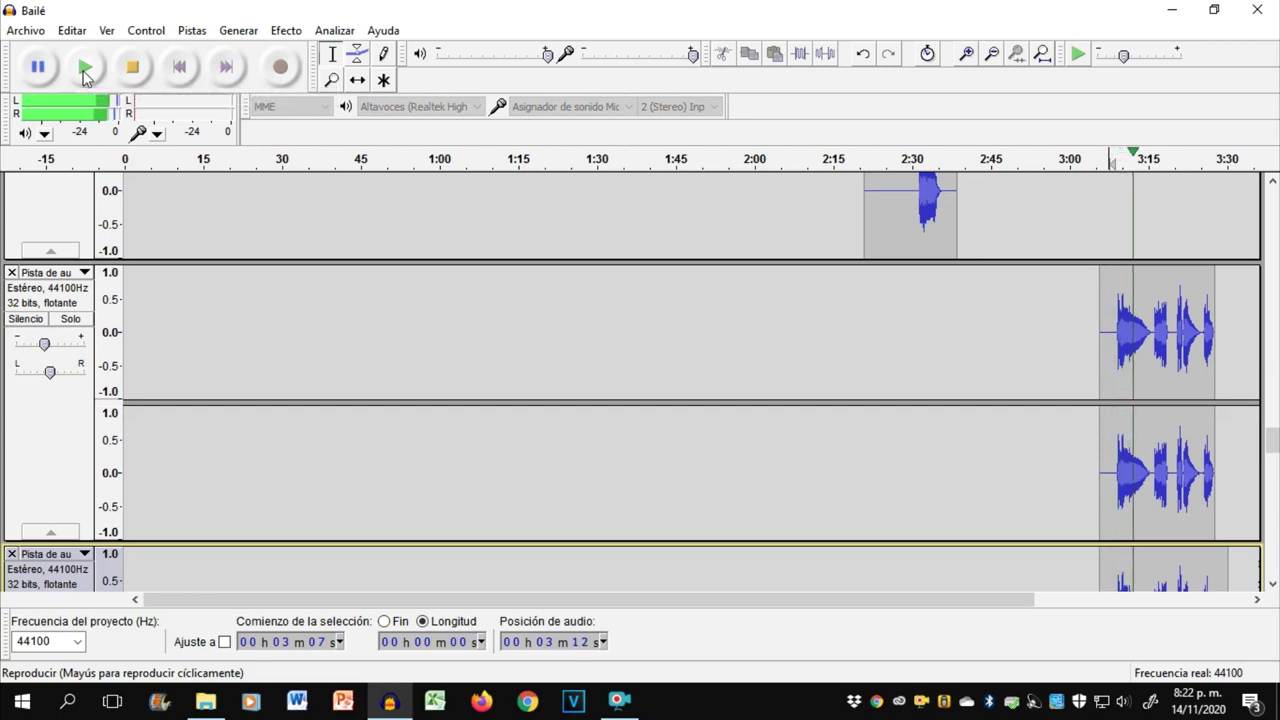
{"action": "left_click", "coordinate": [145, 68]}
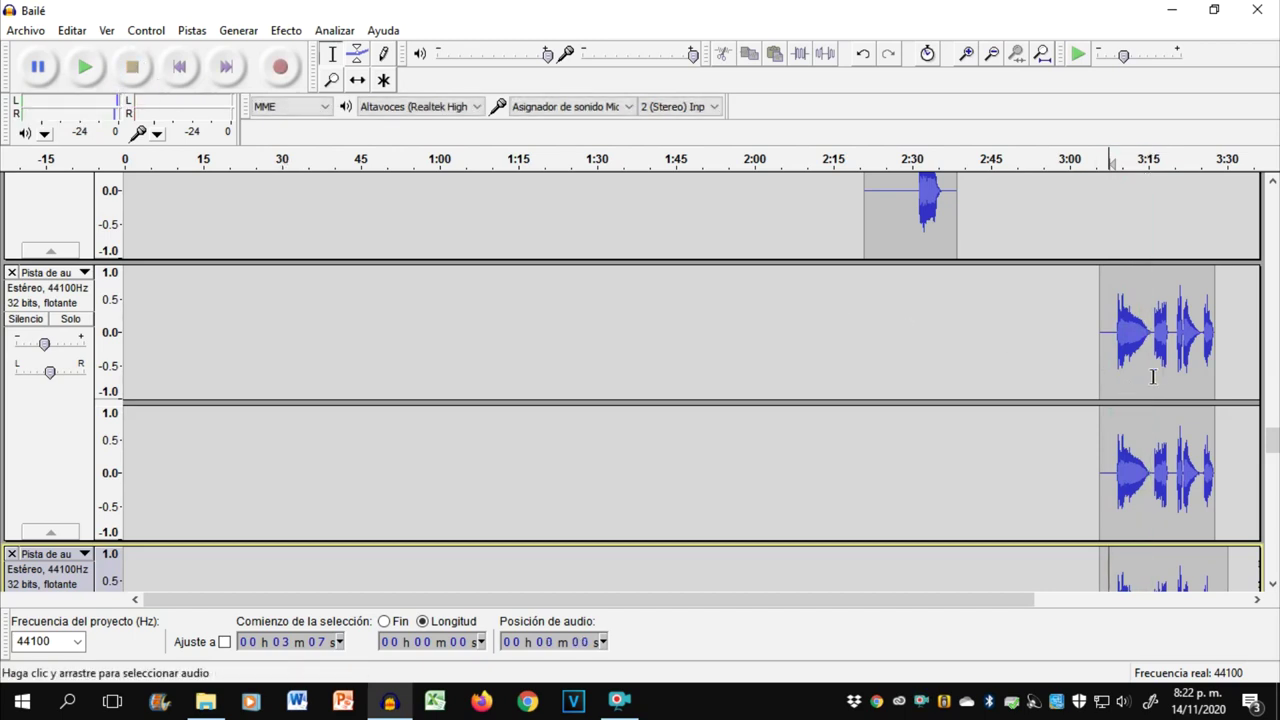
Step: Play the full mix from 3:19, at the third phrase of the upper voice track, and stop it
{"action": "left_click", "coordinate": [1175, 352]}
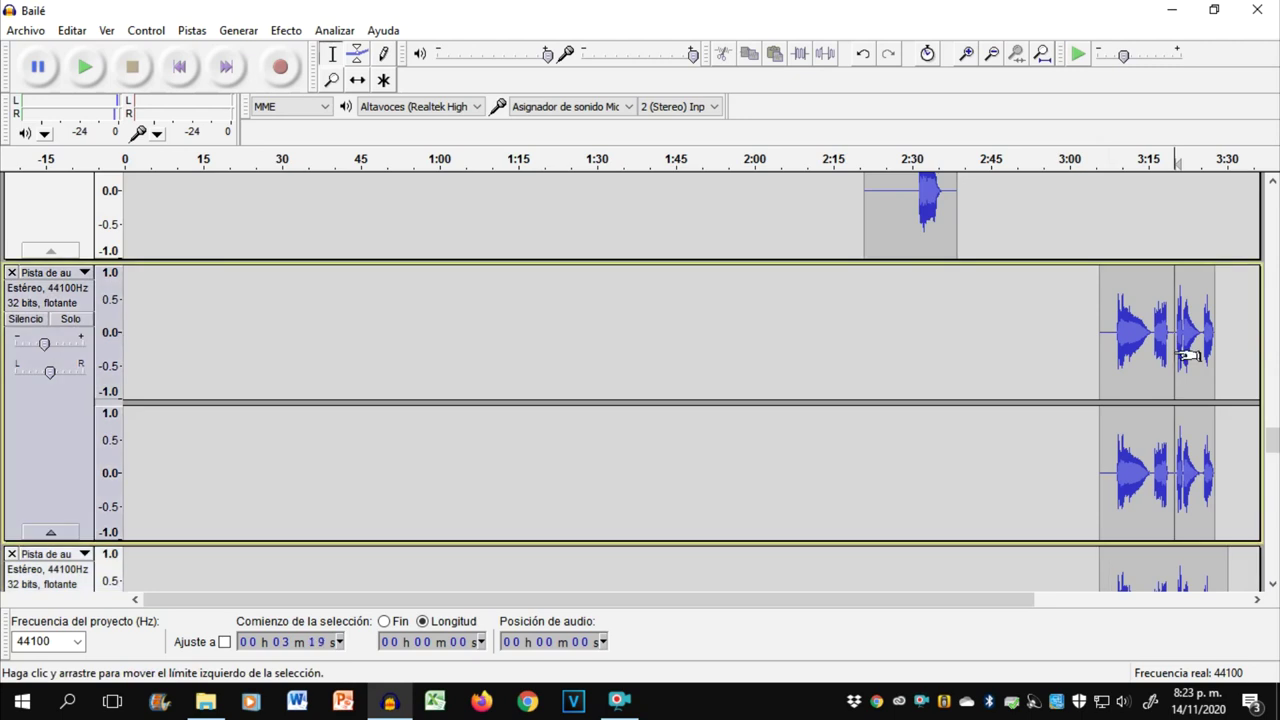
{"action": "left_click", "coordinate": [86, 68]}
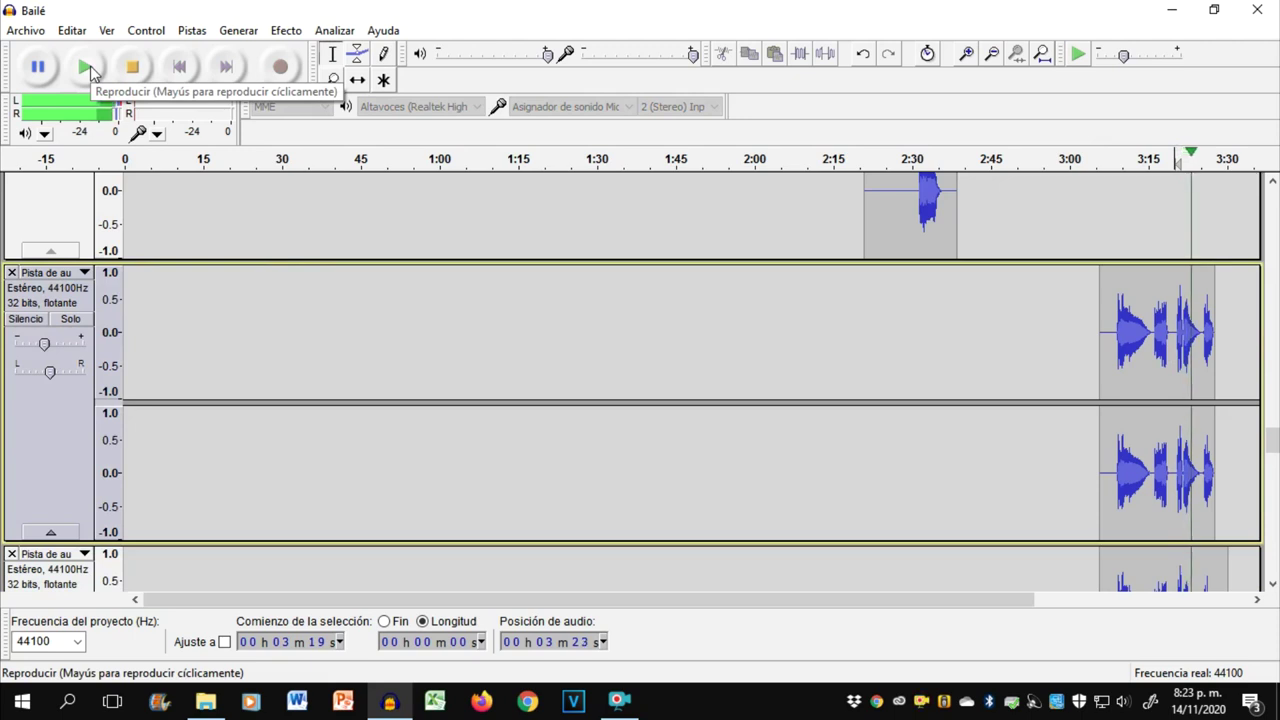
{"action": "left_click", "coordinate": [131, 74]}
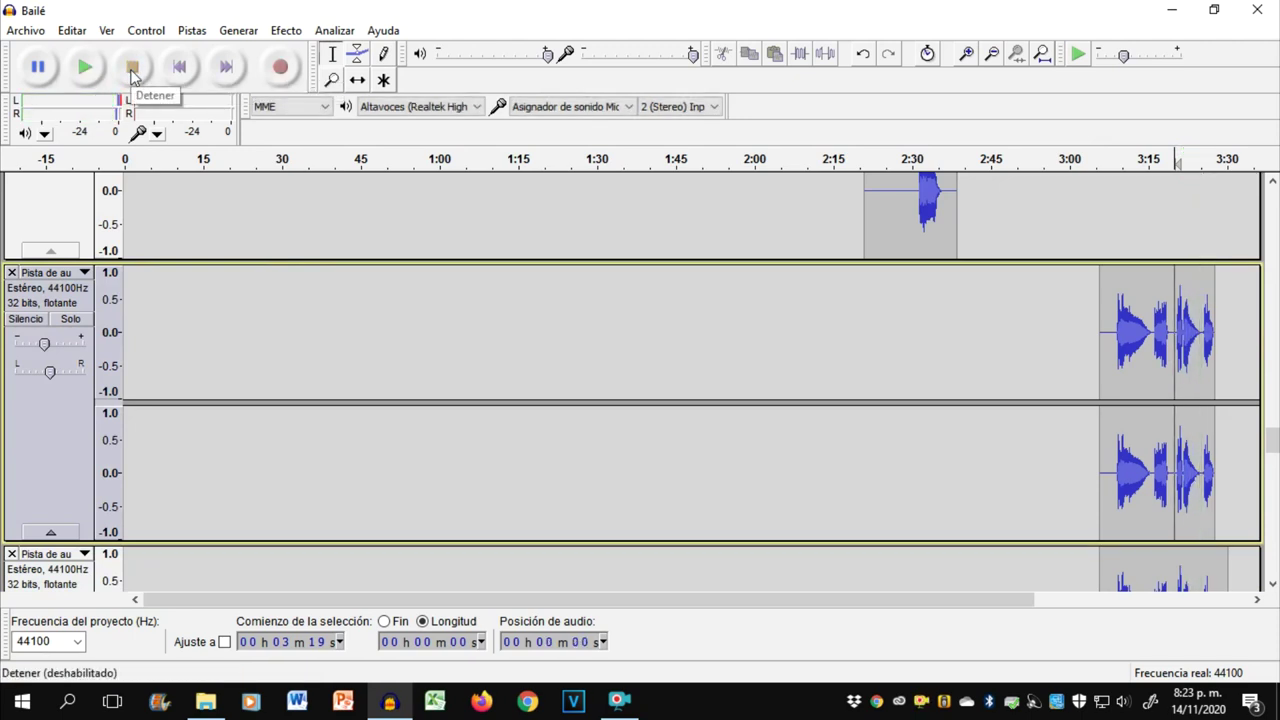
Step: Go back to the short-phrase voice track near the song's start, play the full mix from 28 s and stop it
{"action": "scroll", "coordinate": [903, 531], "scroll_direction": "up", "scroll_amount": 5}
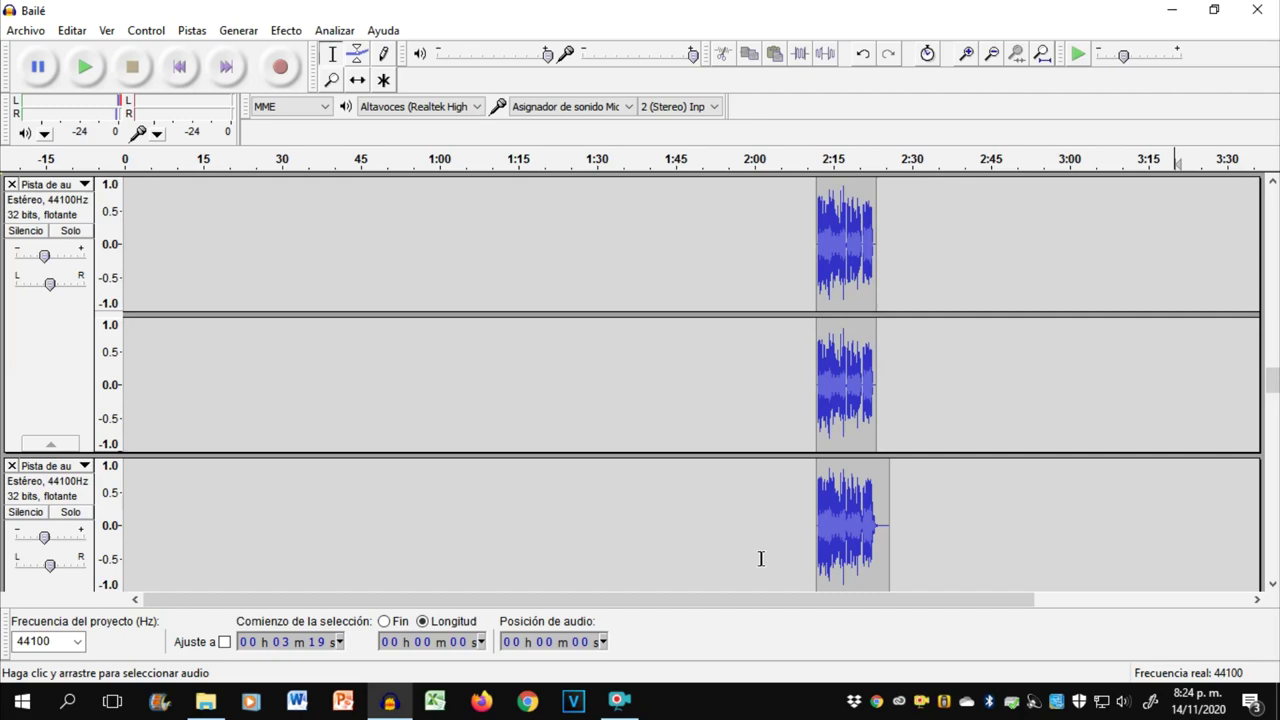
{"action": "scroll", "coordinate": [712, 460], "scroll_direction": "up", "scroll_amount": 10}
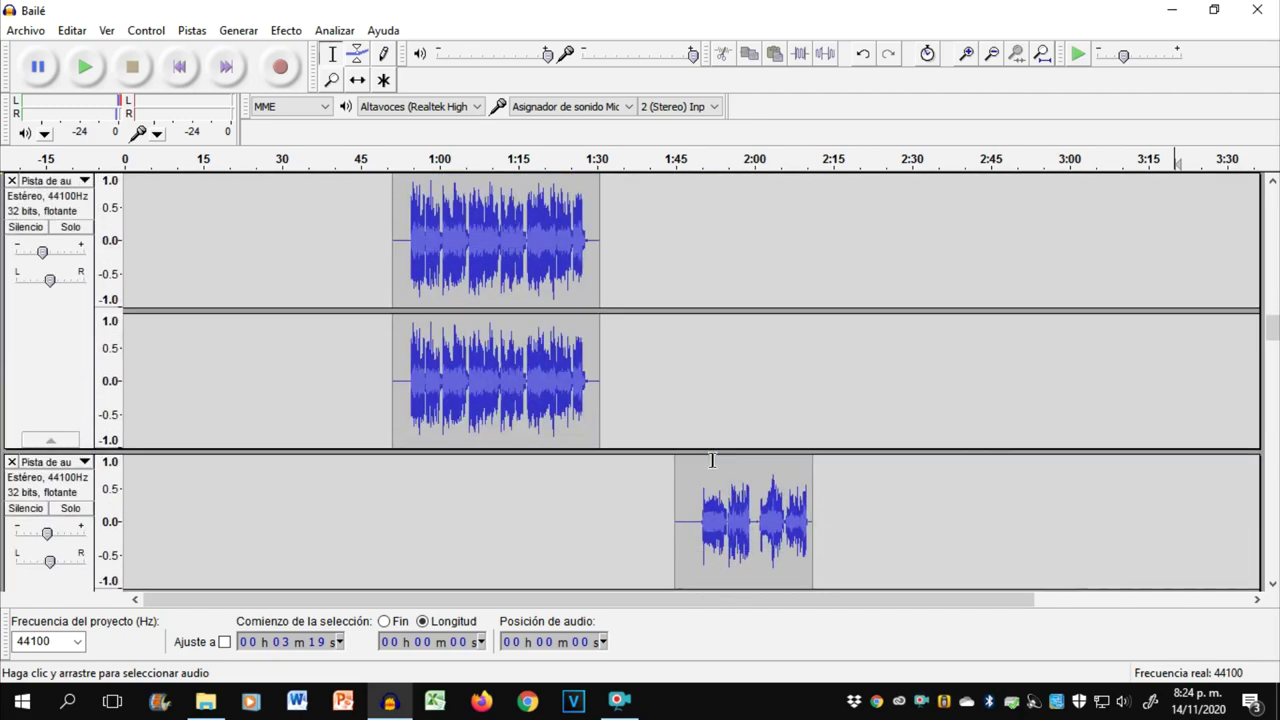
{"action": "scroll", "coordinate": [712, 460], "scroll_direction": "up", "scroll_amount": 5}
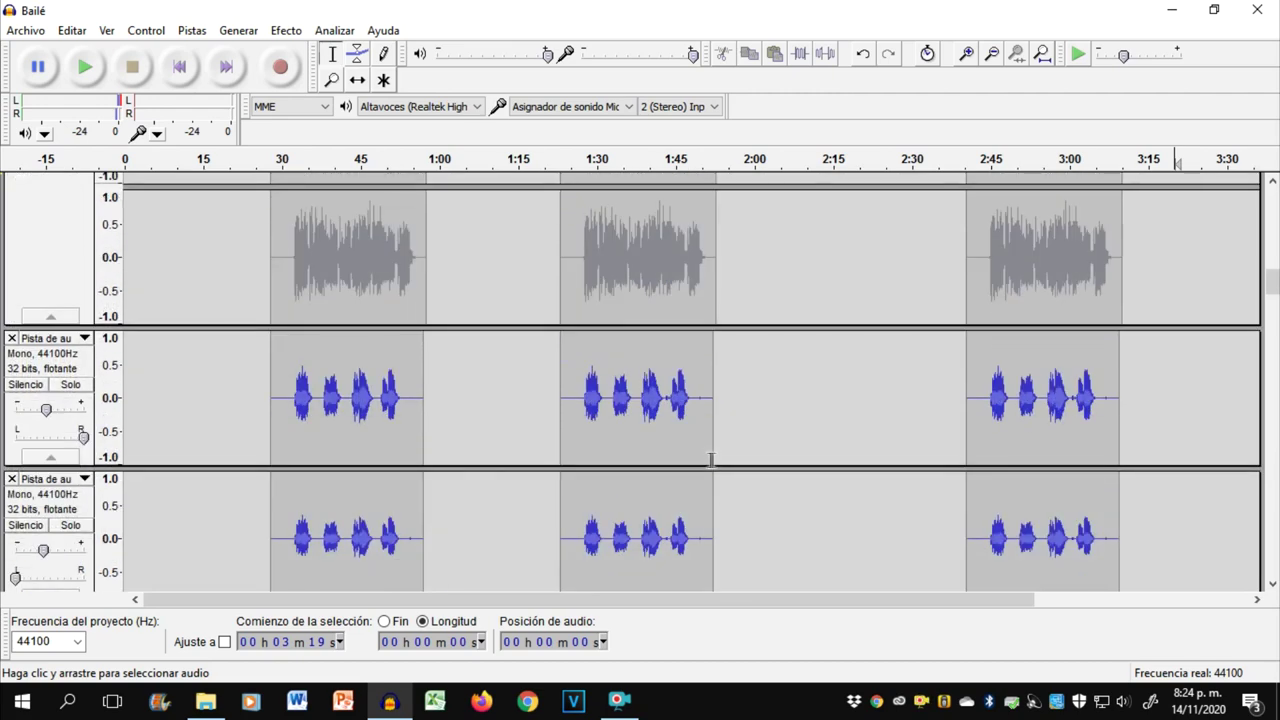
{"action": "scroll", "coordinate": [700, 455], "scroll_direction": "up", "scroll_amount": 5}
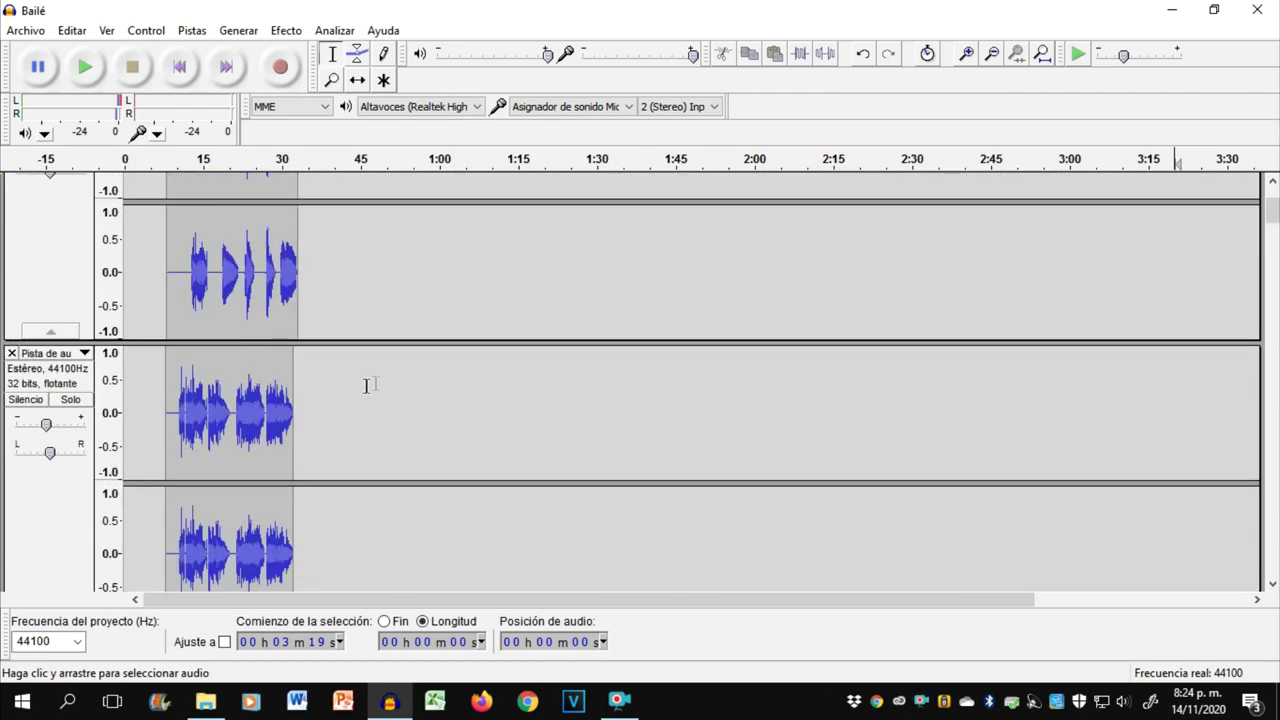
{"action": "scroll", "coordinate": [350, 360], "scroll_direction": "up", "scroll_amount": 3}
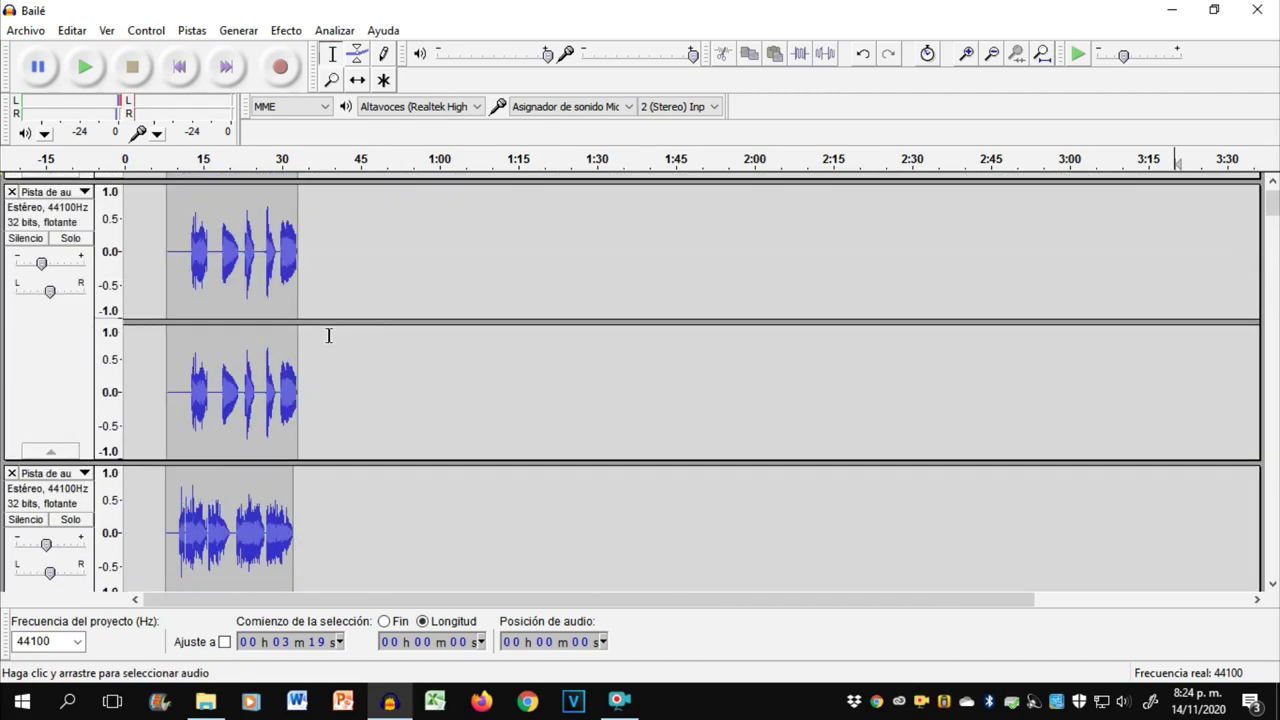
{"action": "left_click", "coordinate": [275, 416]}
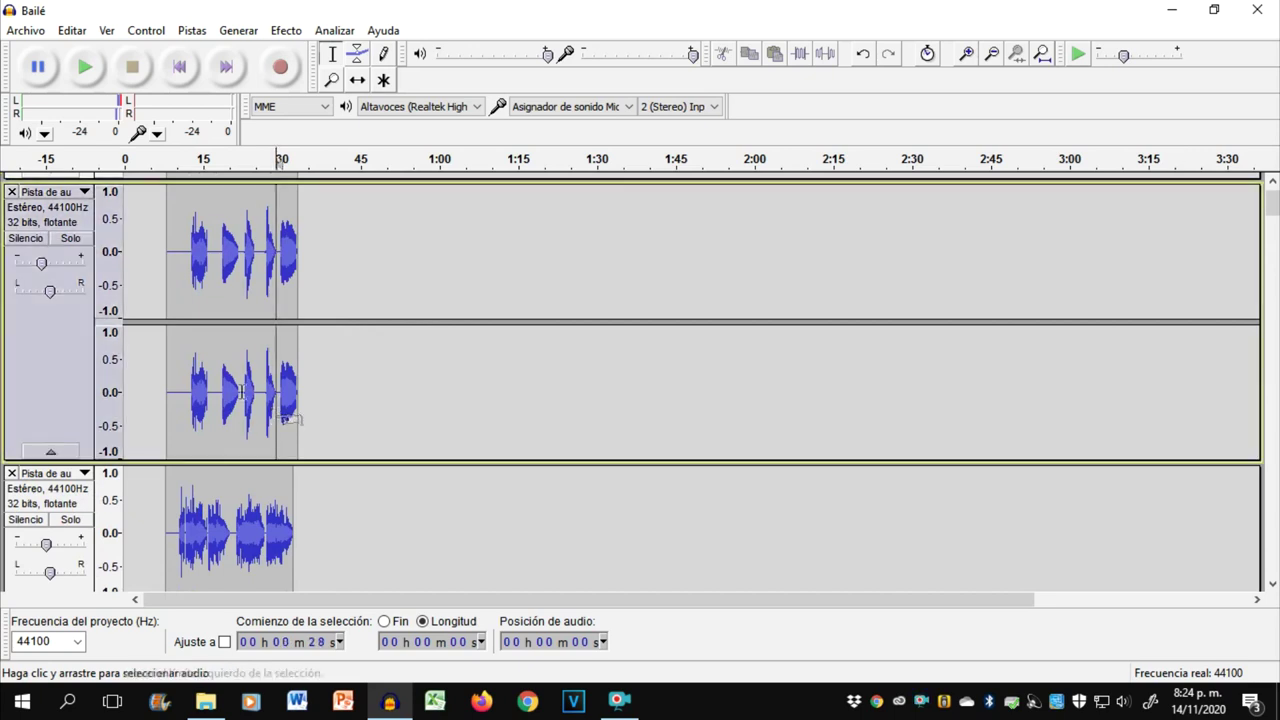
{"action": "left_click", "coordinate": [88, 68]}
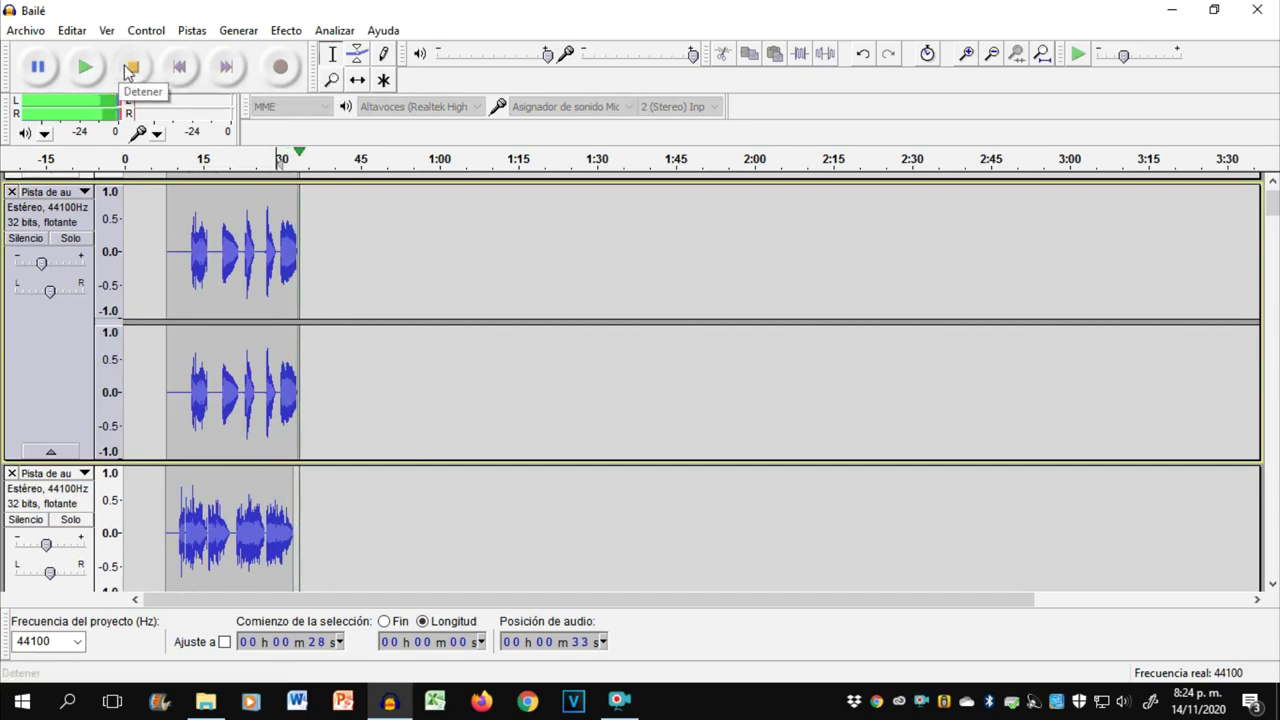
{"action": "left_click", "coordinate": [132, 68]}
Step: Solo the upper voice track with the short phrases, play it alone from 28 s and stop it
{"action": "left_click", "coordinate": [70, 238]}
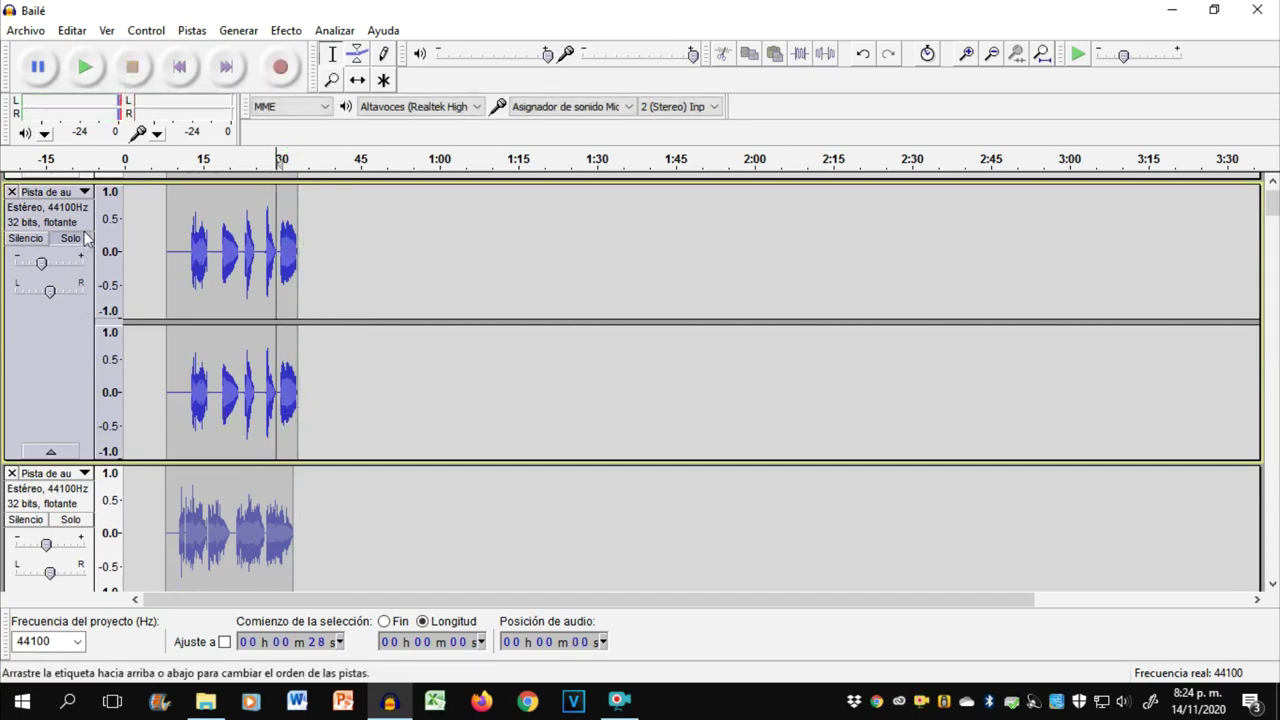
{"action": "left_click", "coordinate": [94, 74]}
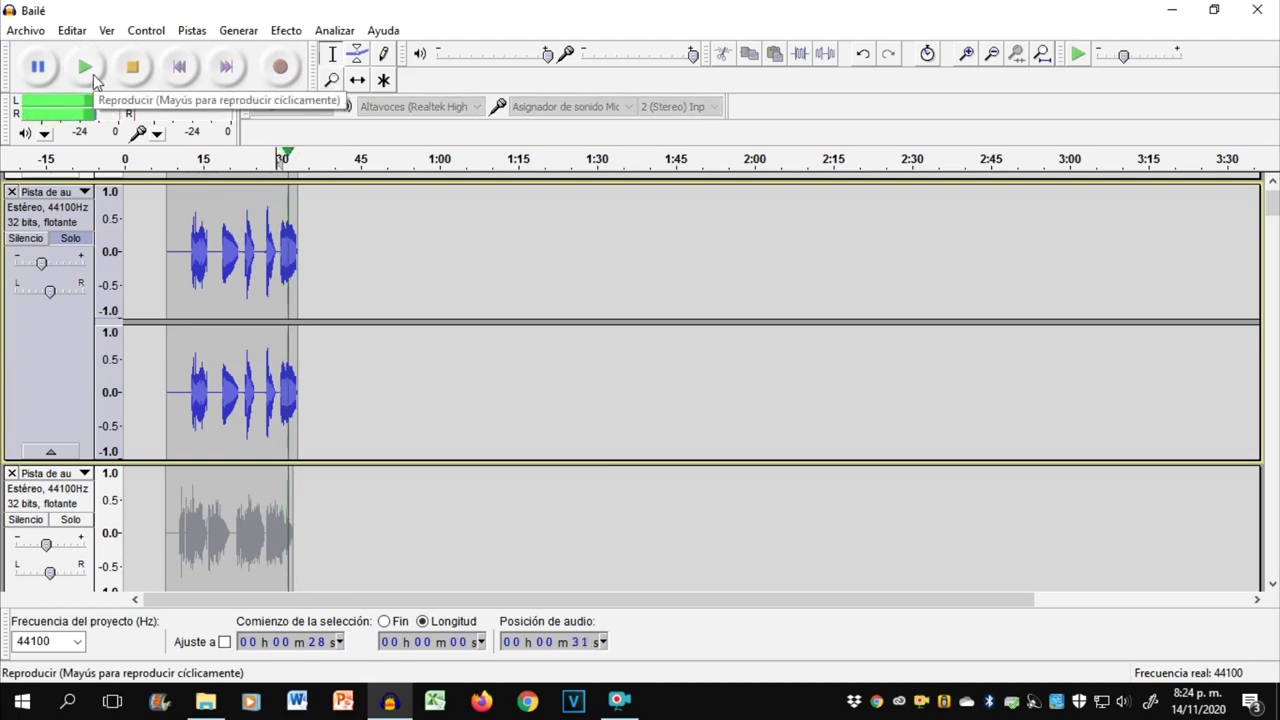
{"action": "left_click", "coordinate": [140, 74]}
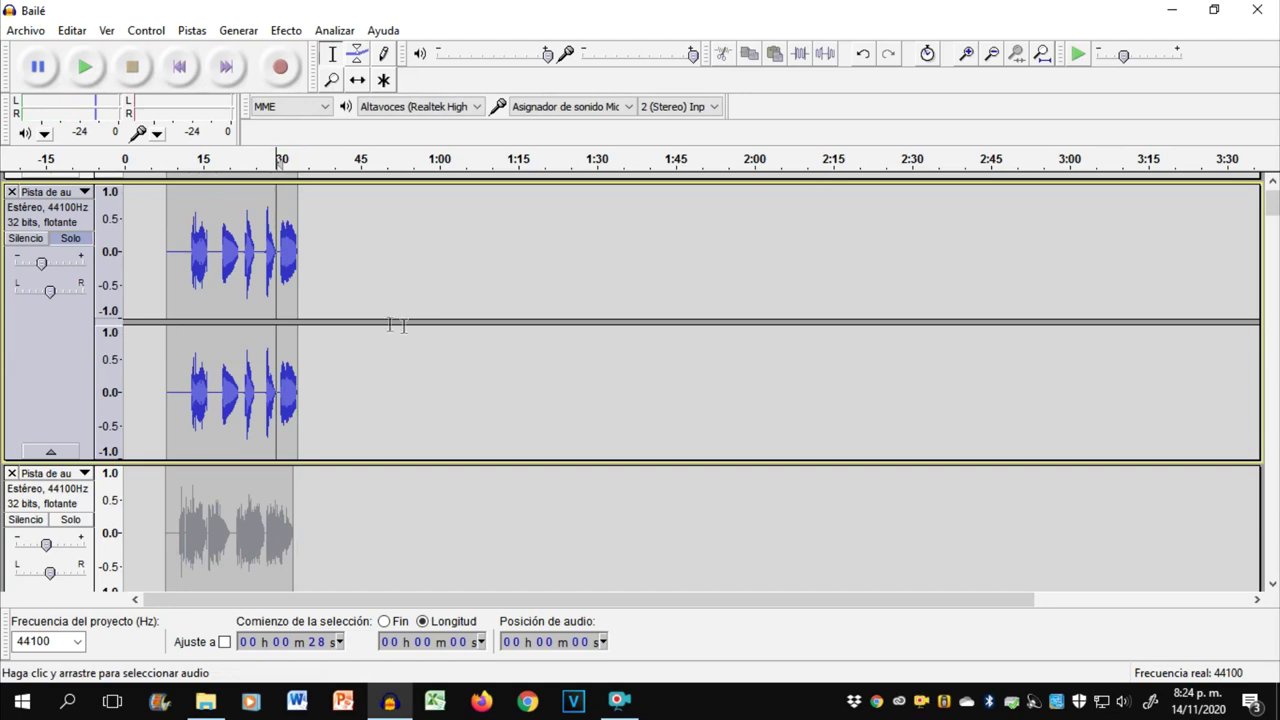
Step: Select the last phrase of the soloed voice track, from about 30 to 33 s, and apply the Desvanecer progresivamente effect
{"action": "scroll", "coordinate": [351, 309], "scroll_direction": "up", "scroll_amount": 3}
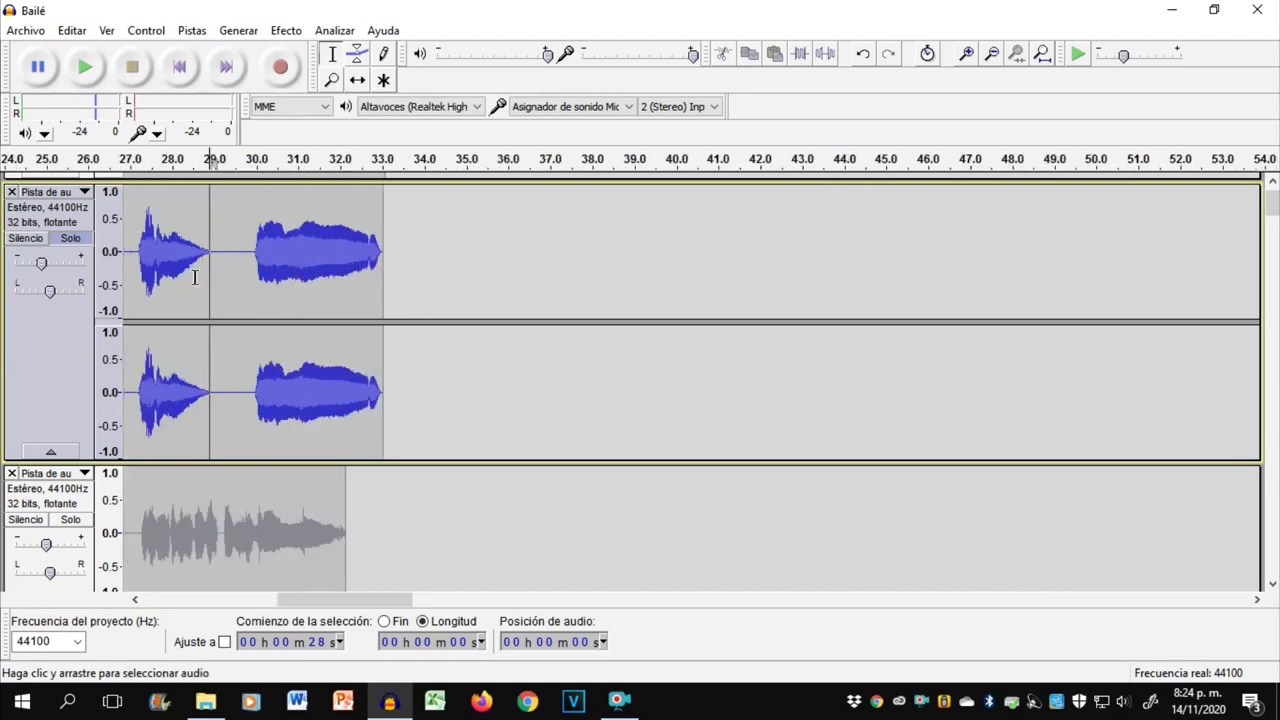
{"action": "scroll", "coordinate": [195, 277], "scroll_direction": "up", "scroll_amount": 1}
{"action": "scroll", "coordinate": [265, 274], "scroll_direction": "up", "scroll_amount": 1}
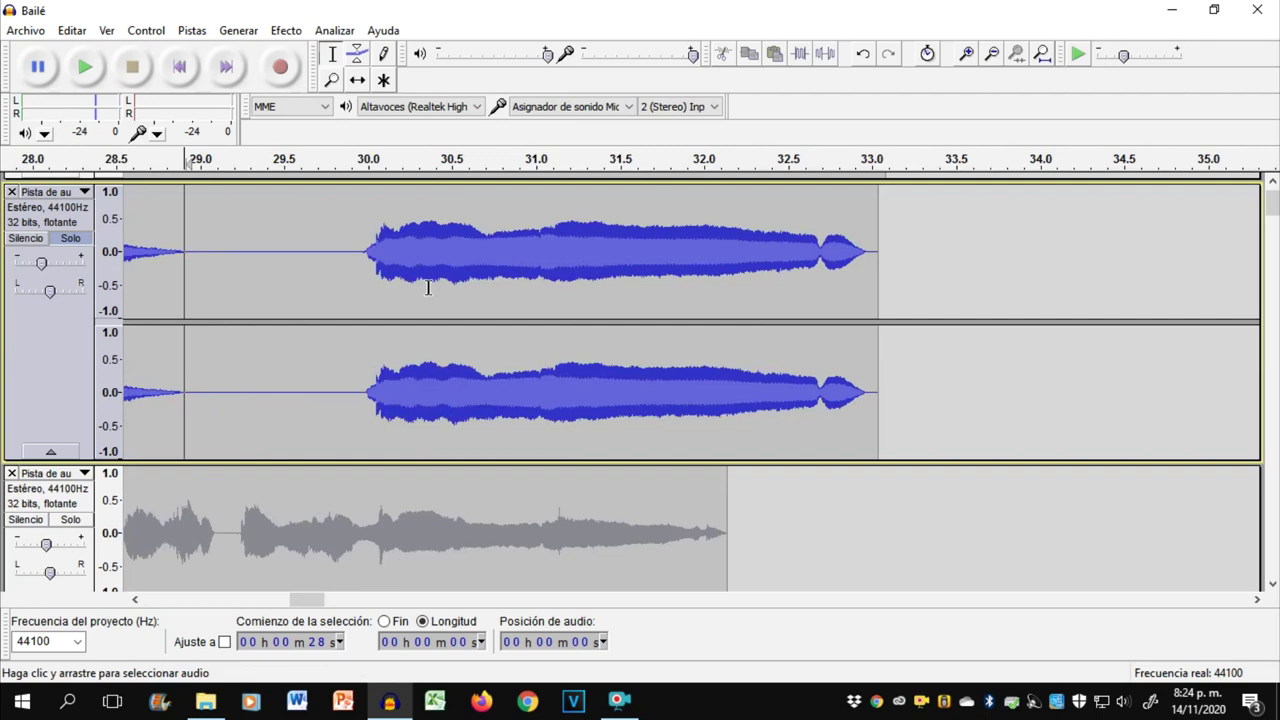
{"action": "left_click_drag", "start_coordinate": [363, 268], "coordinate": [878, 306]}
{"action": "left_click", "coordinate": [286, 30]}
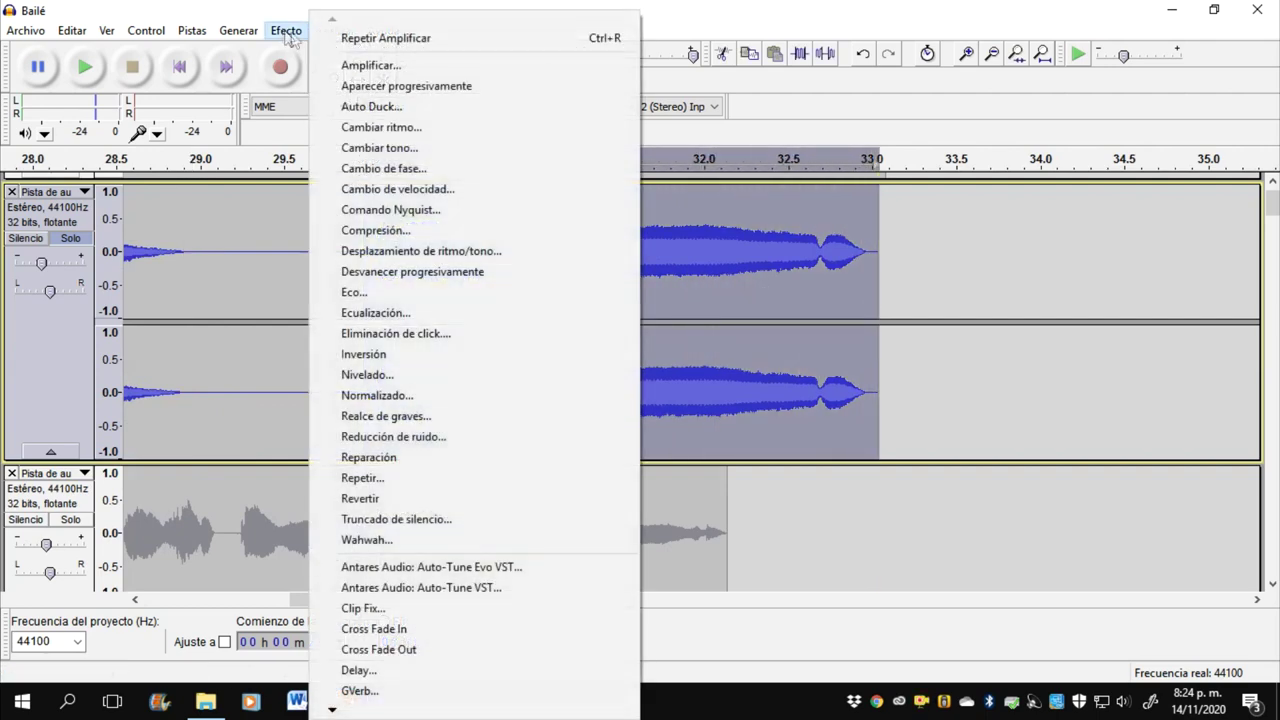
{"action": "left_click", "coordinate": [432, 270]}
Step: Play the faded last phrase from 29 s, stop it, undo the fade-out and place the cursor just before the phrase
{"action": "left_click", "coordinate": [323, 258]}
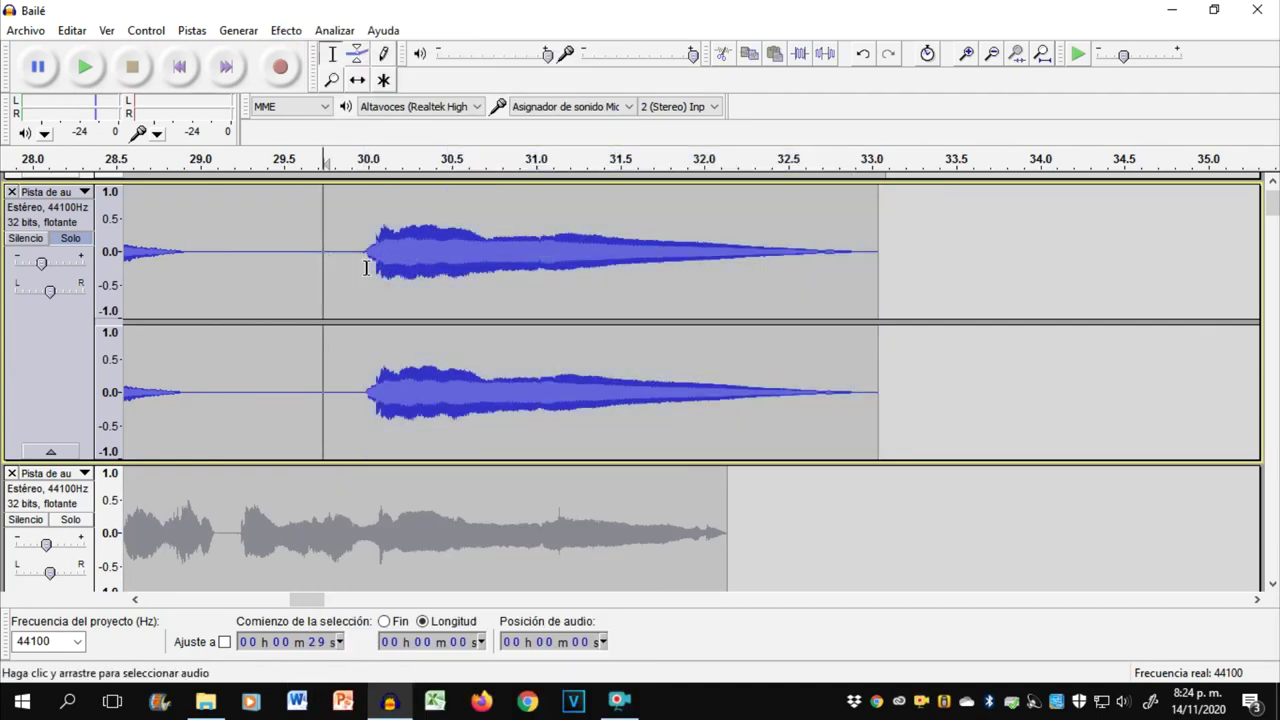
{"action": "key", "text": "space"}
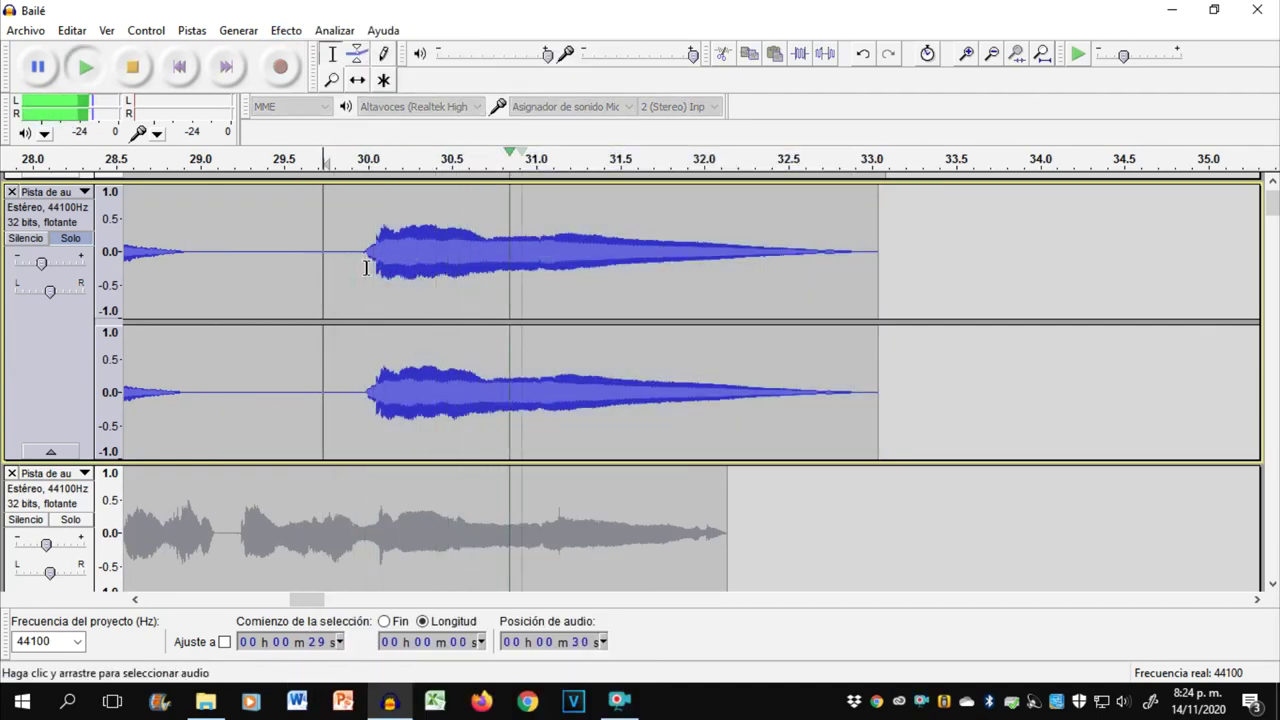
{"action": "left_click", "coordinate": [133, 68]}
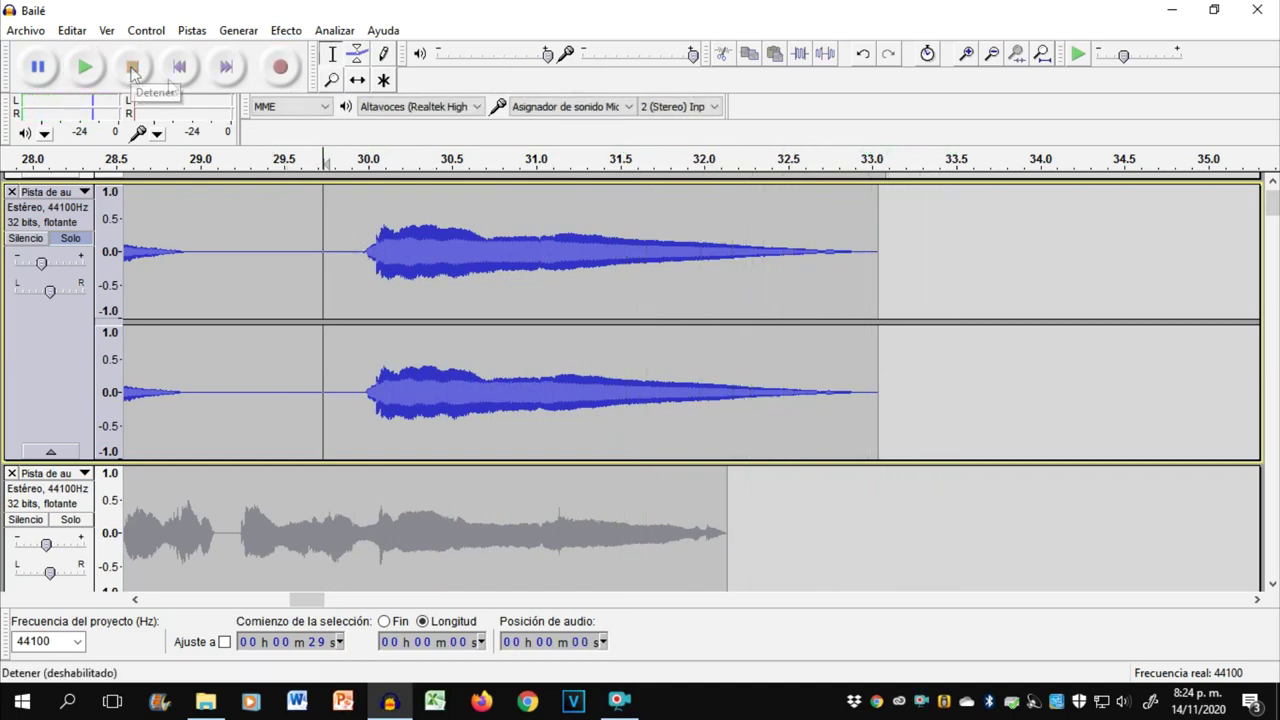
{"action": "left_click", "coordinate": [864, 54]}
{"action": "left_click", "coordinate": [345, 250]}
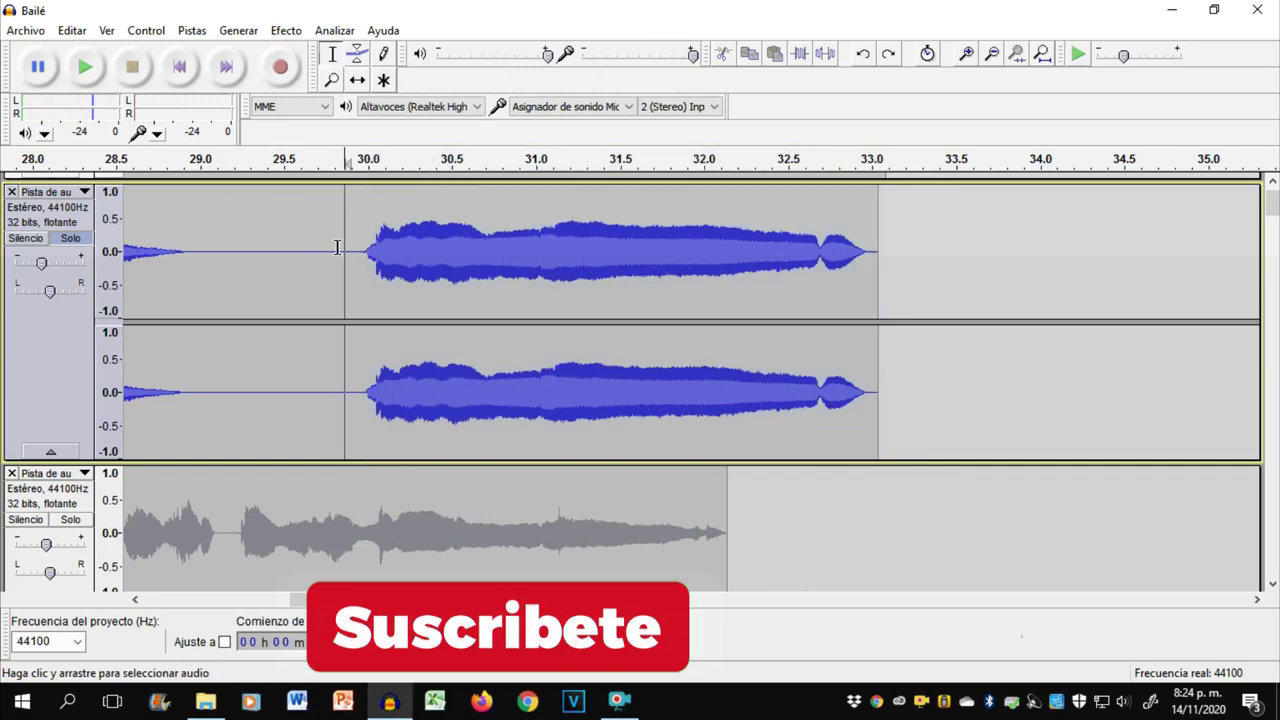